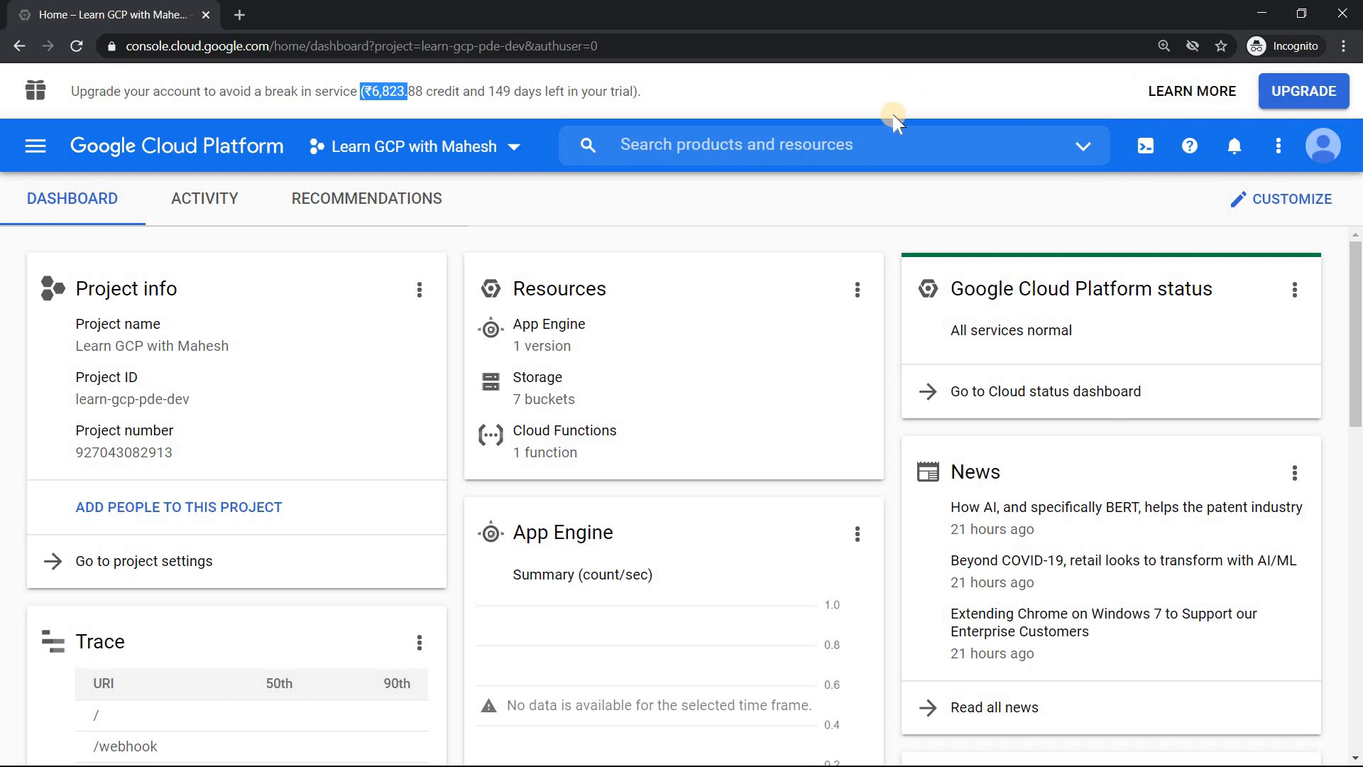
Step: Check which Google account is signed in to the Google Cloud console
click(1112, 215)
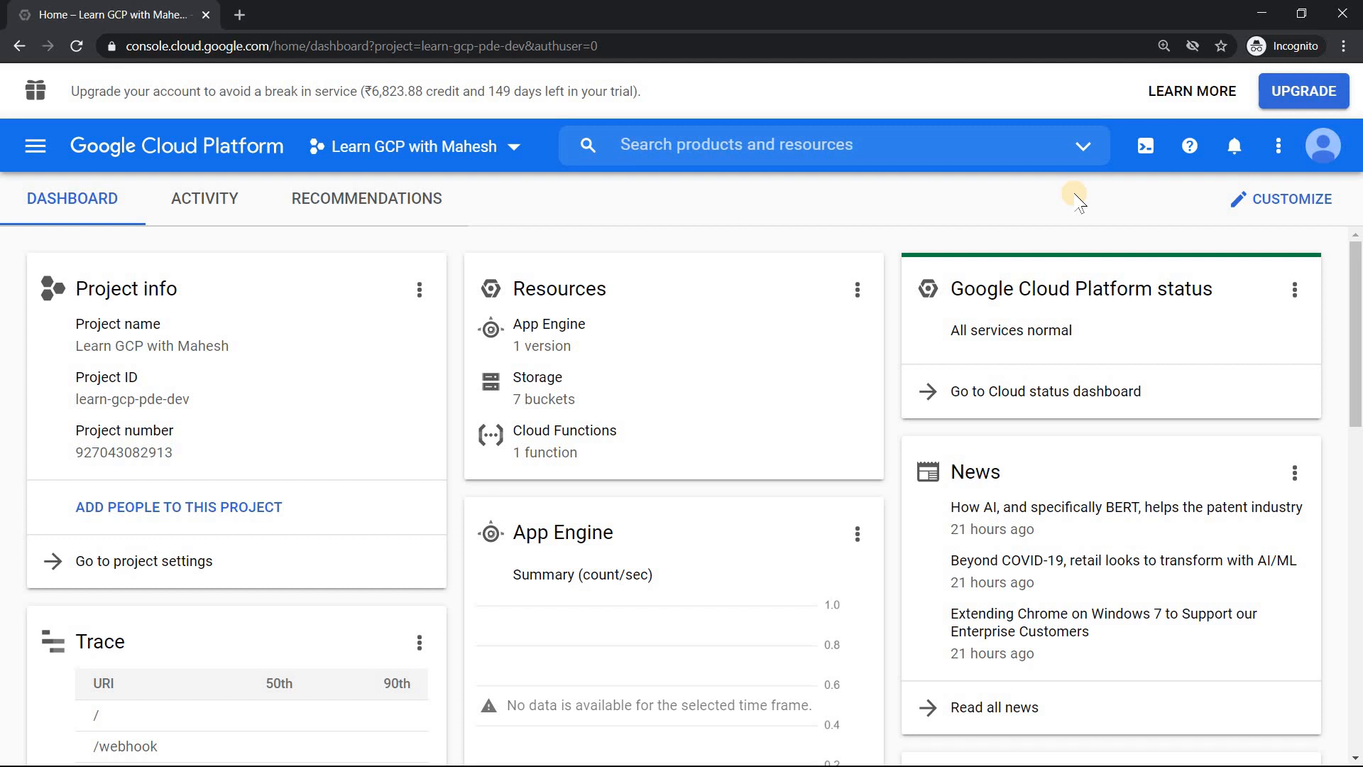
click(1335, 147)
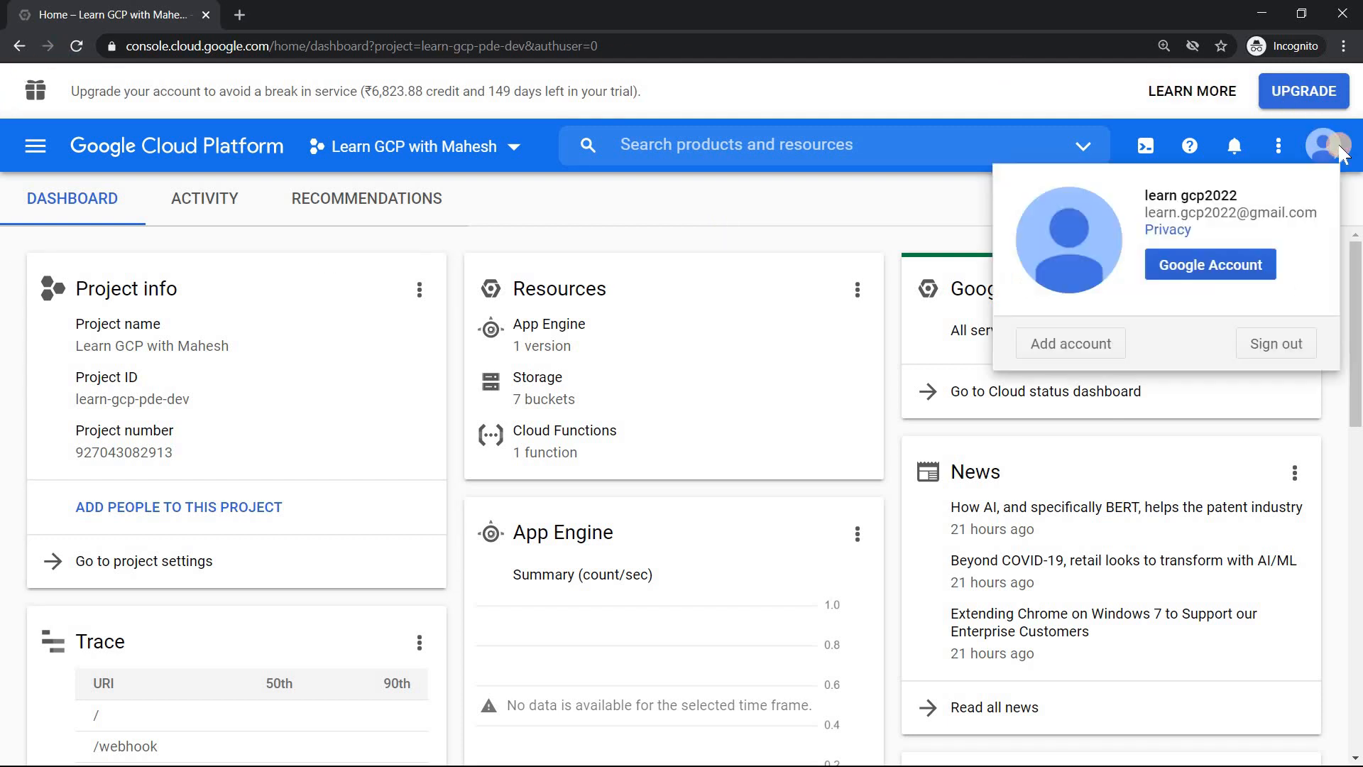
drag(1148, 213, 1324, 223)
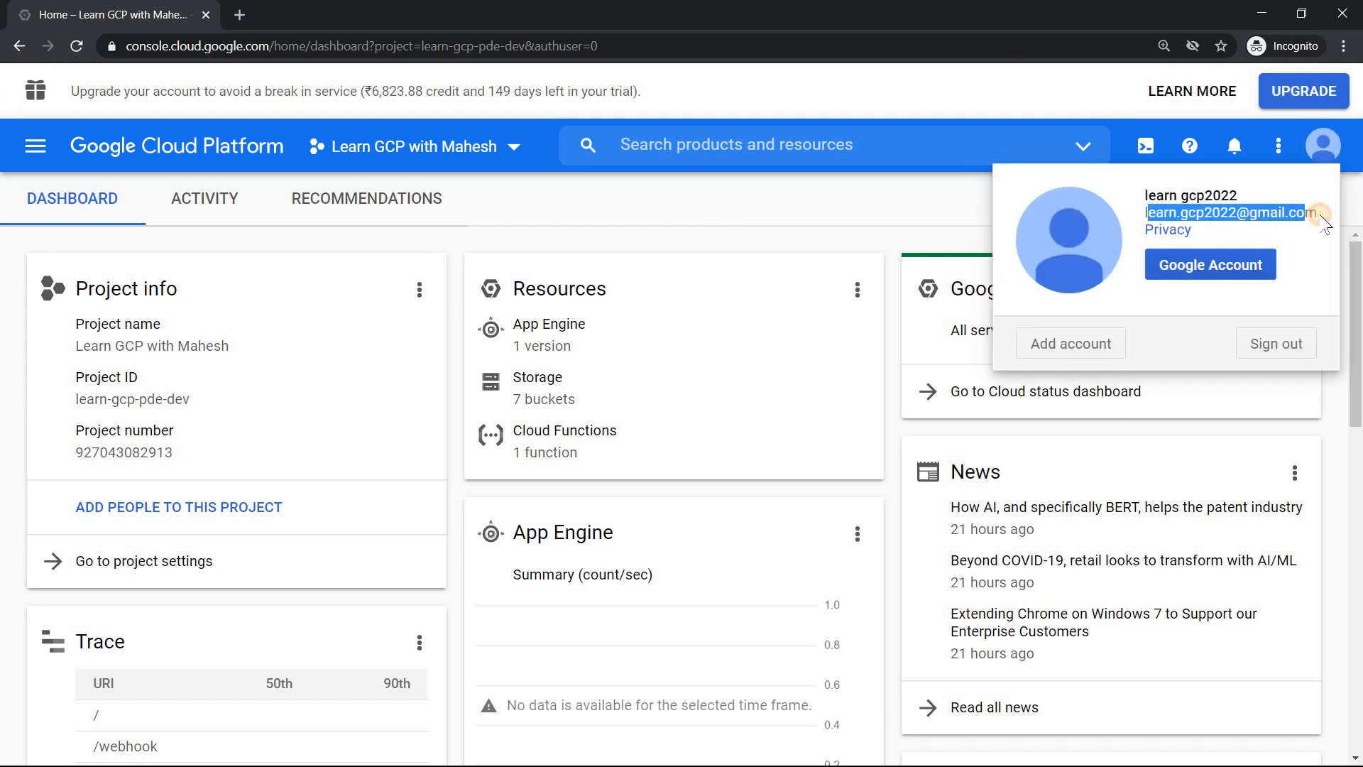
click(720, 198)
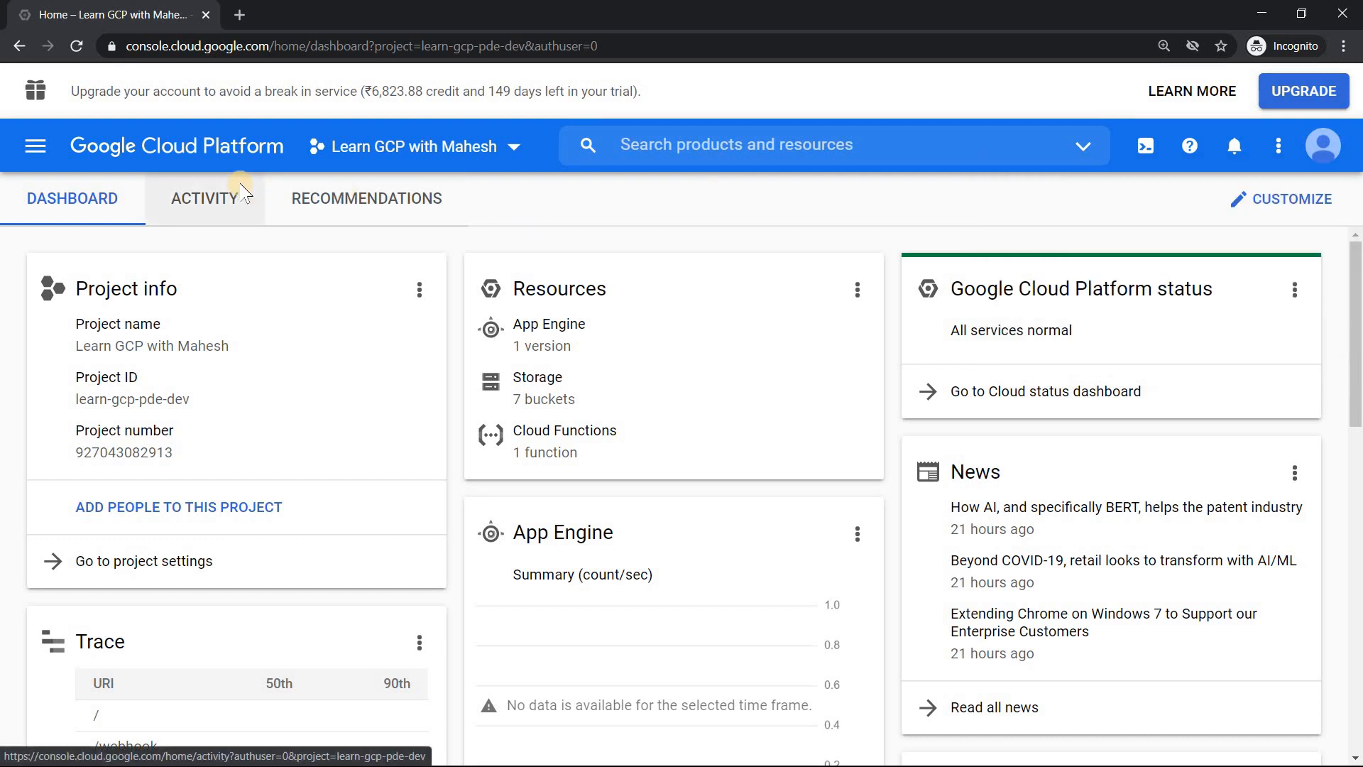
Step: Switch to the Gmail window and check which Google account is signed in there
key(alt+Tab)
key(Tab)
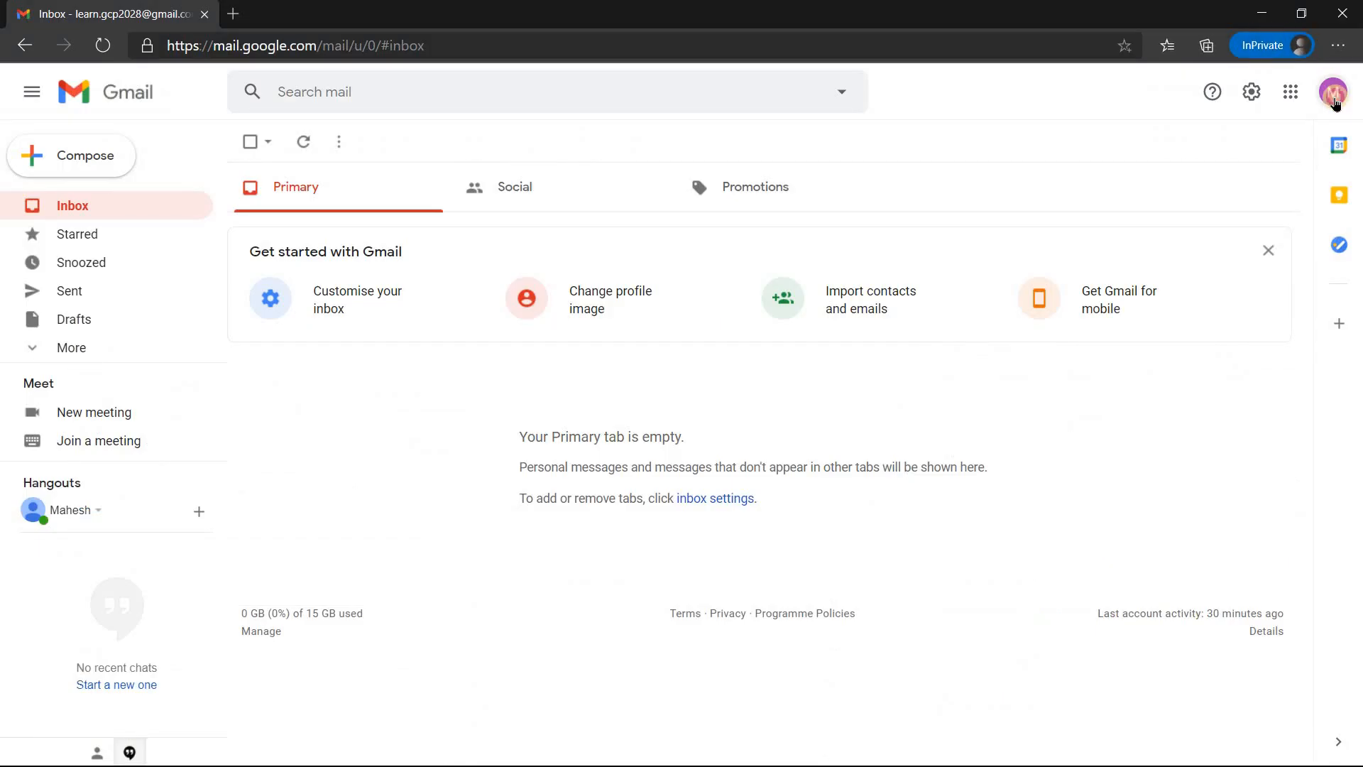
click(1334, 94)
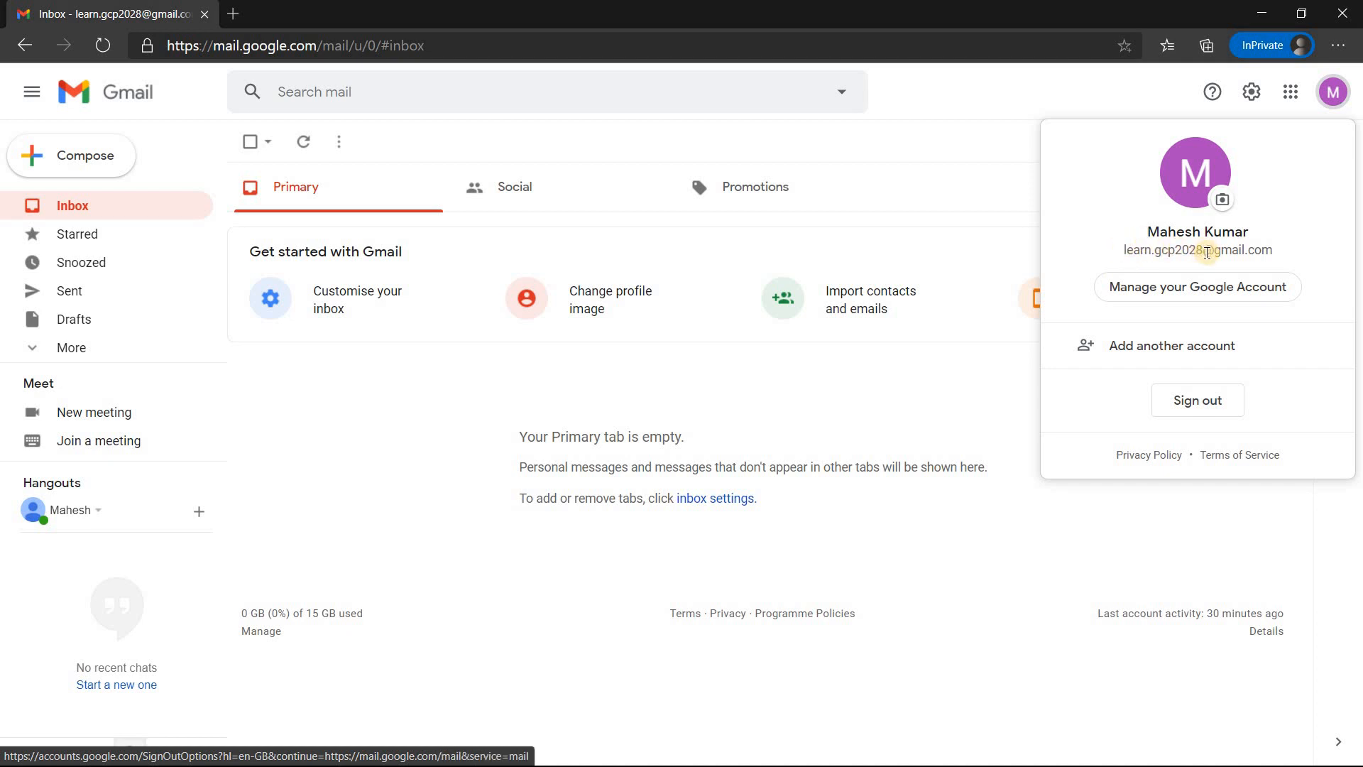
click(940, 128)
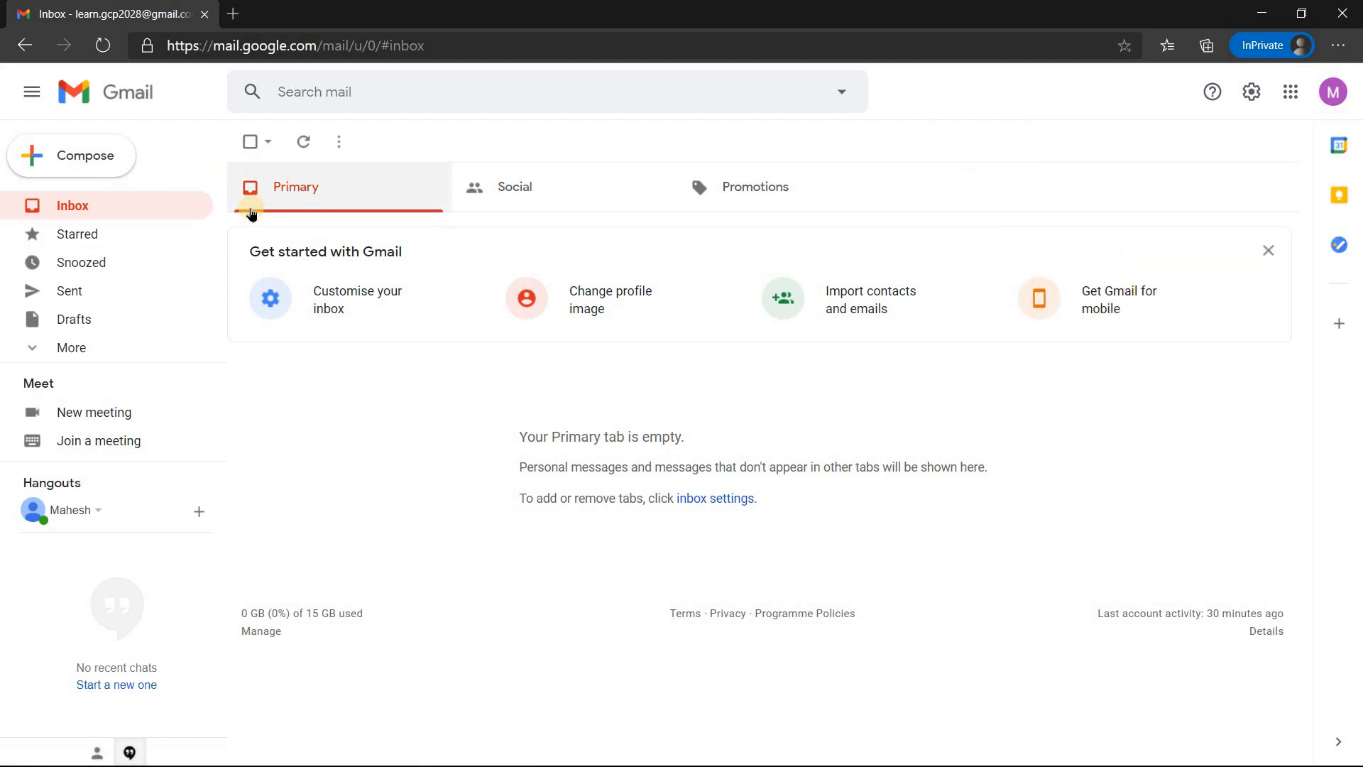
Step: Return to the Google Cloud console and open the IAM permissions page for the current project
key(alt+Tab)
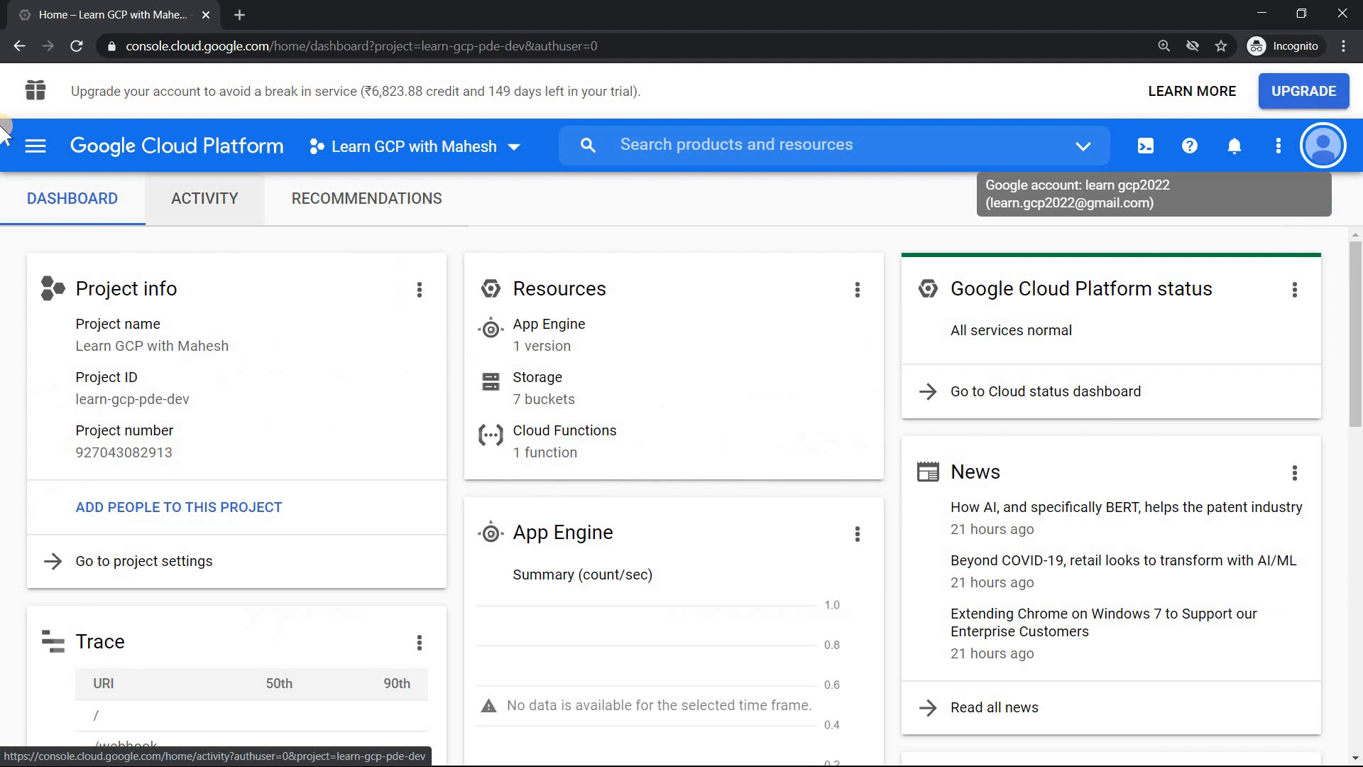
click(37, 147)
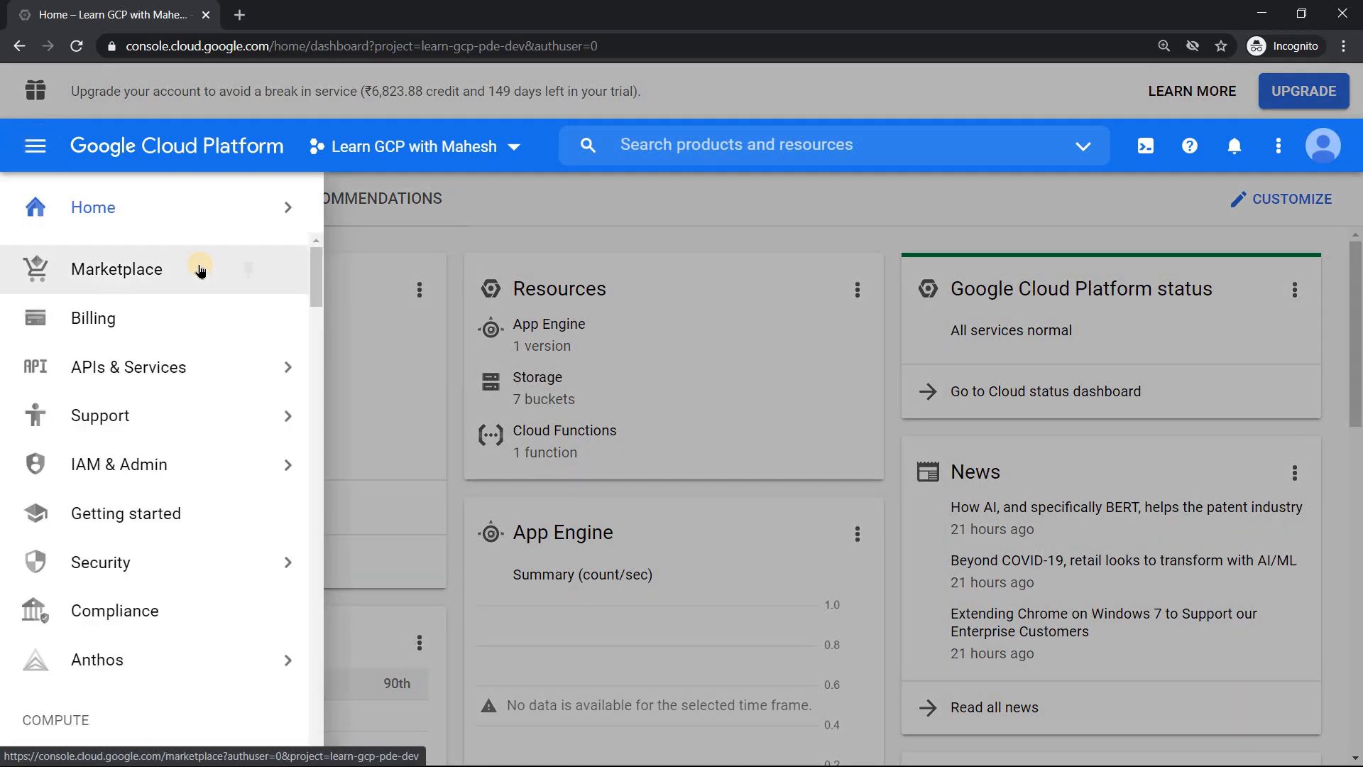
mouse_move(182, 467)
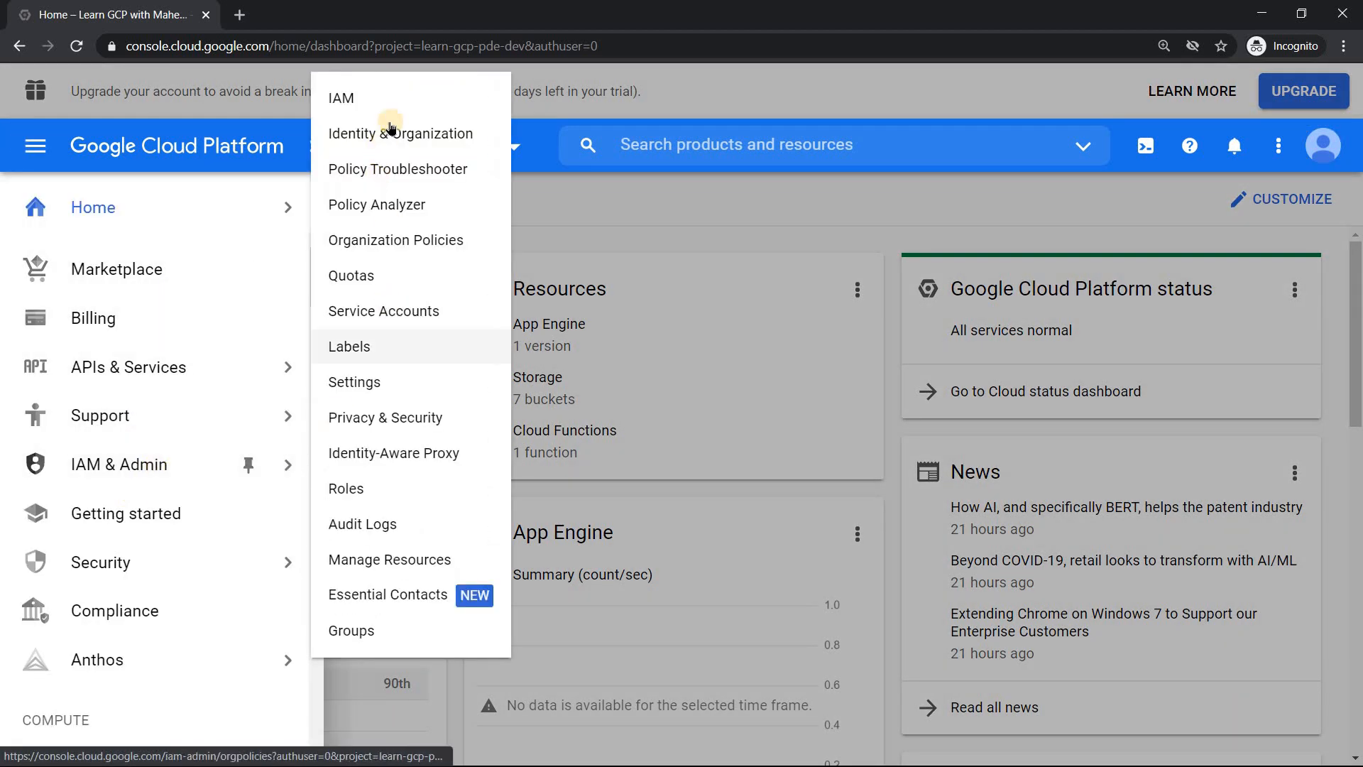
click(400, 98)
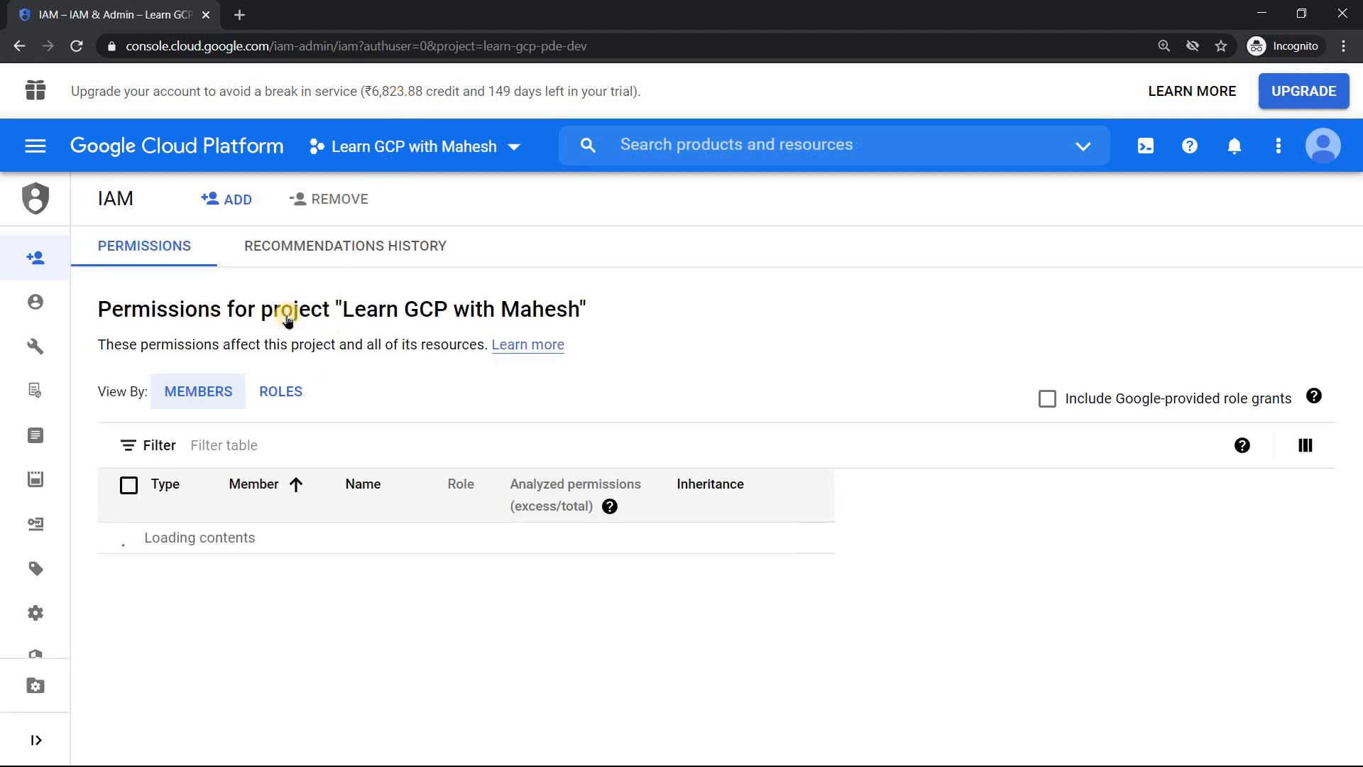
Step: Start adding a member to the project and enter the Gmail account's email address as the new member
click(237, 203)
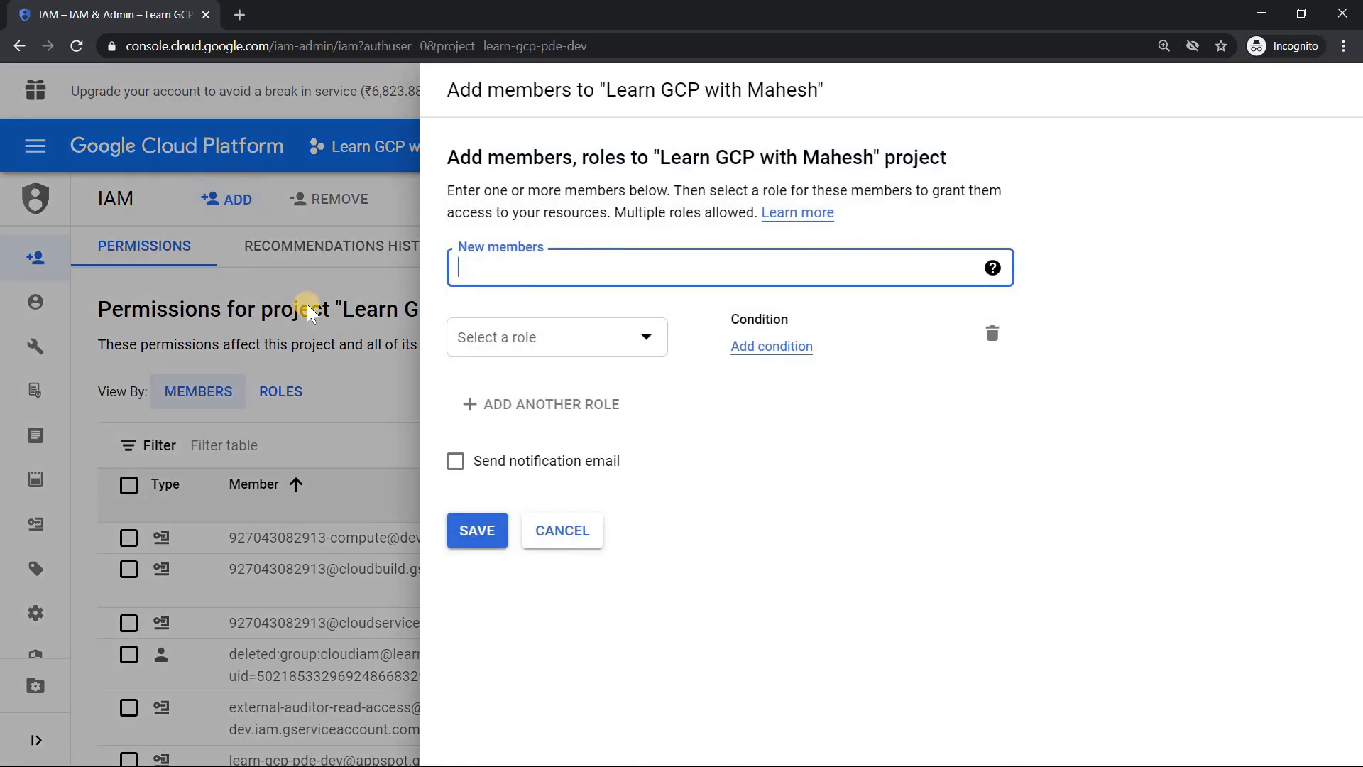
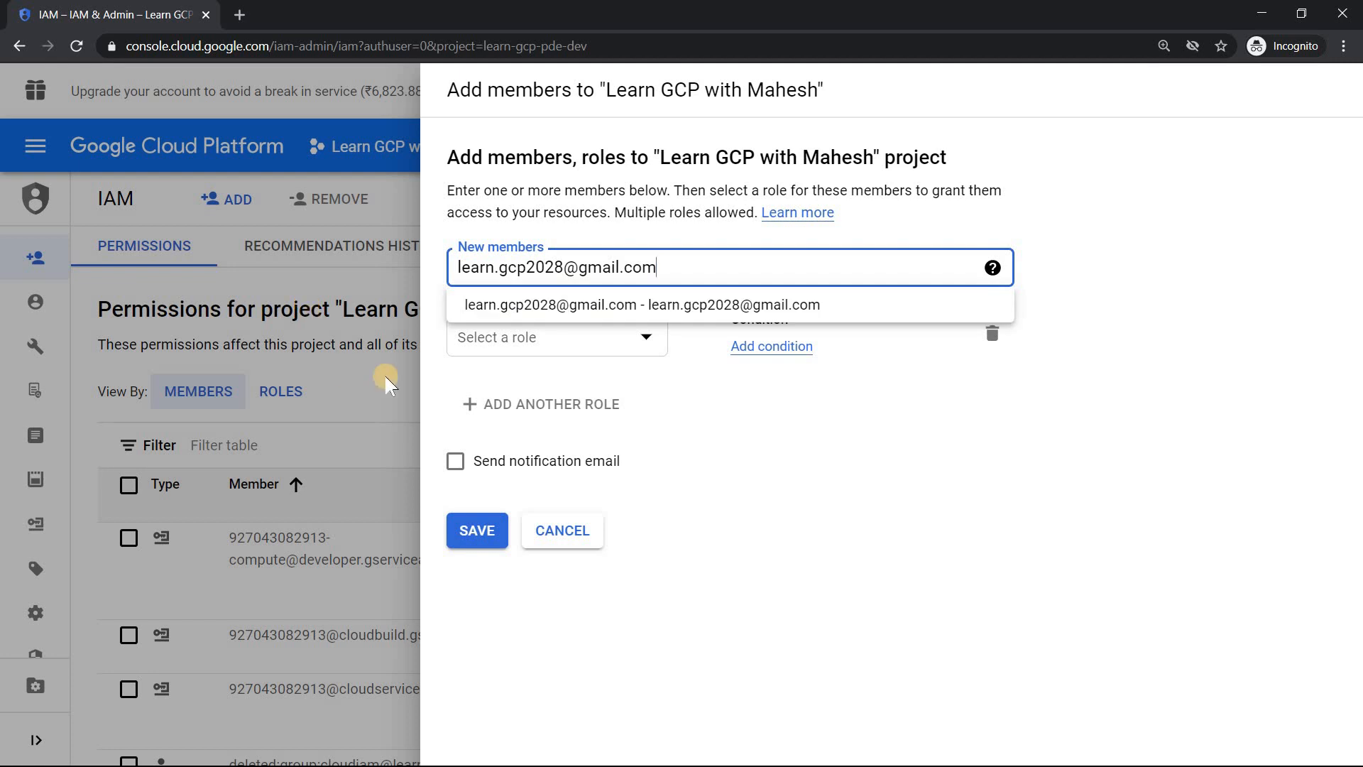
click(568, 305)
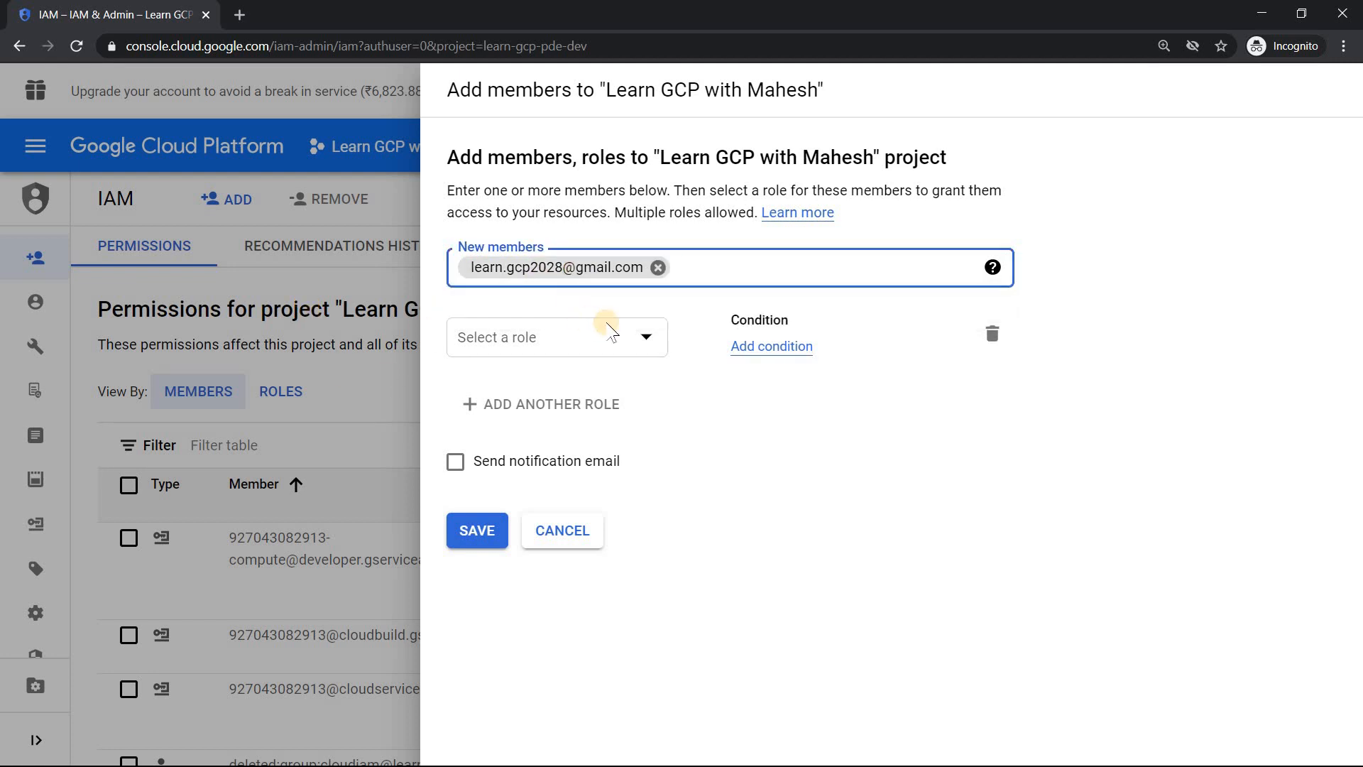
Step: Give the new member the project-level Owner role and save the assignment
click(643, 339)
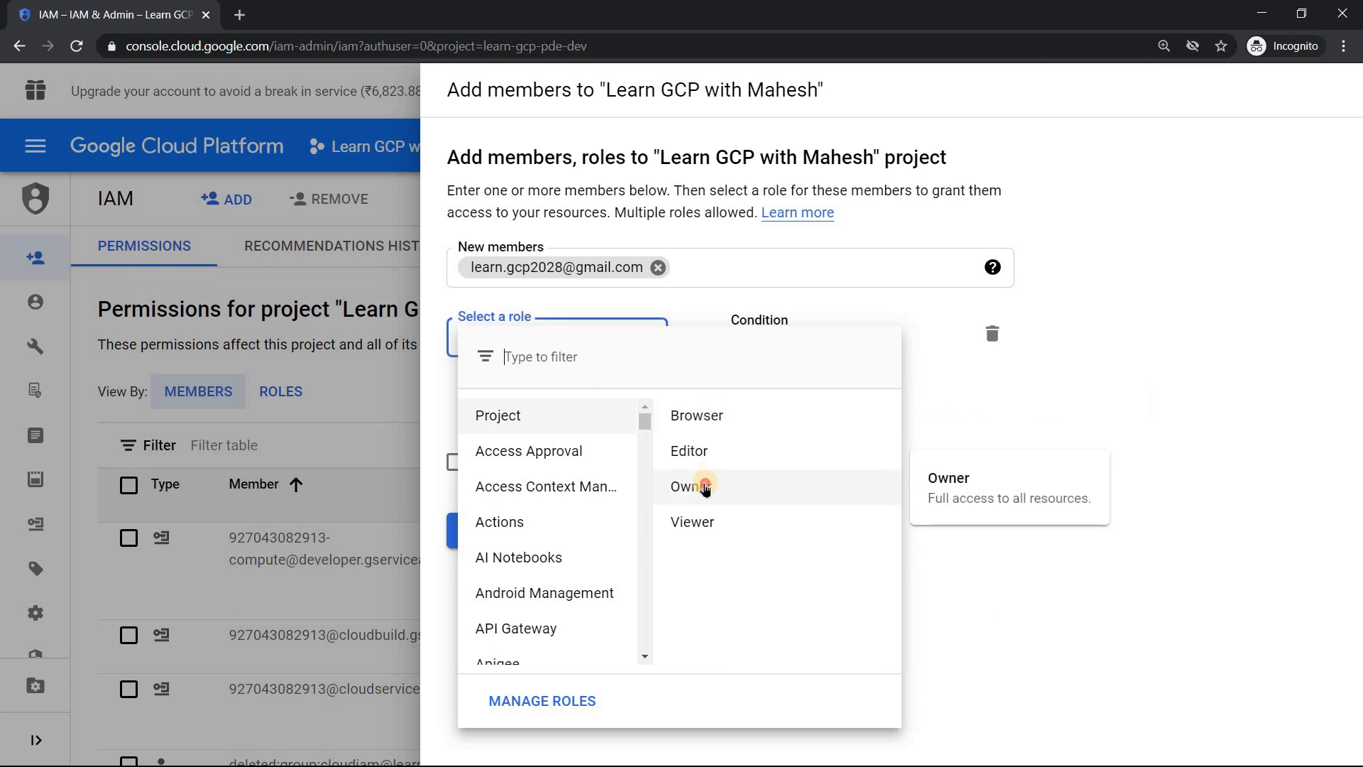
click(703, 486)
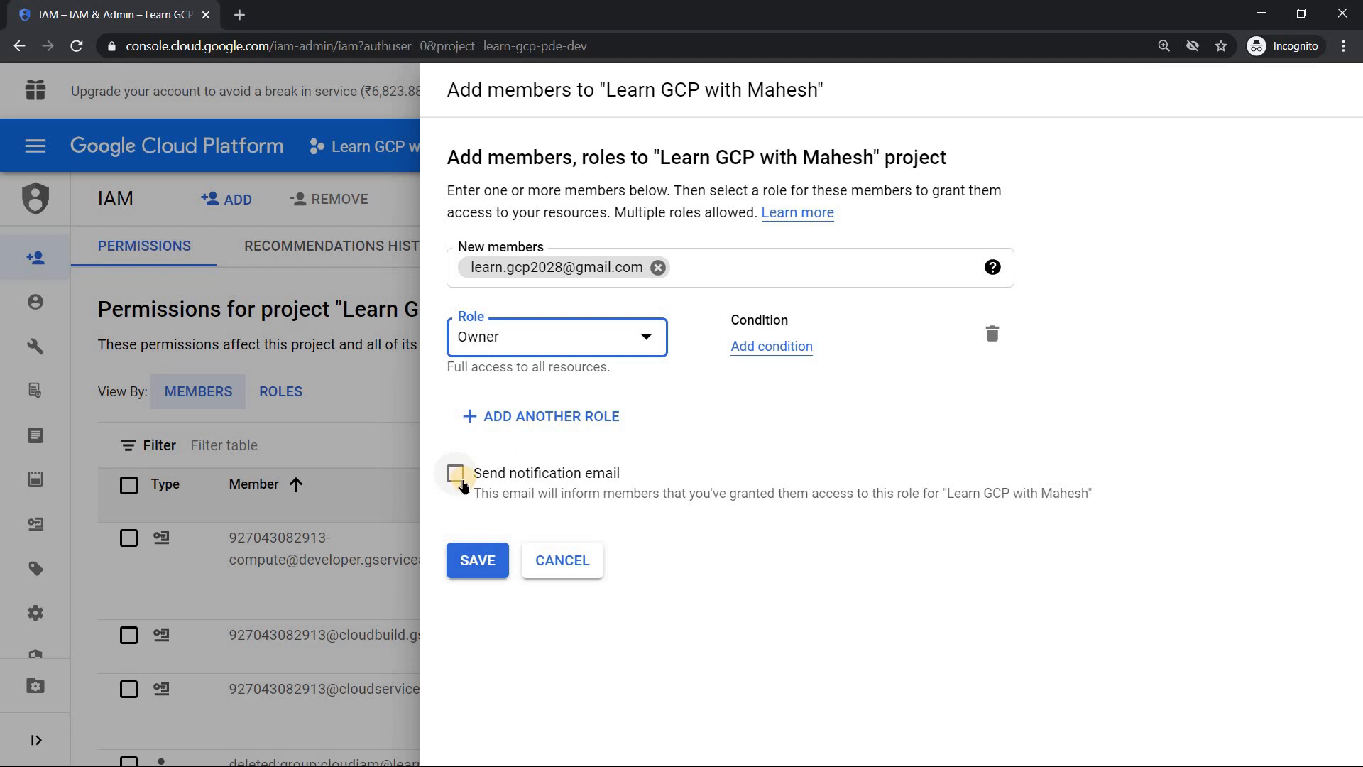
click(476, 562)
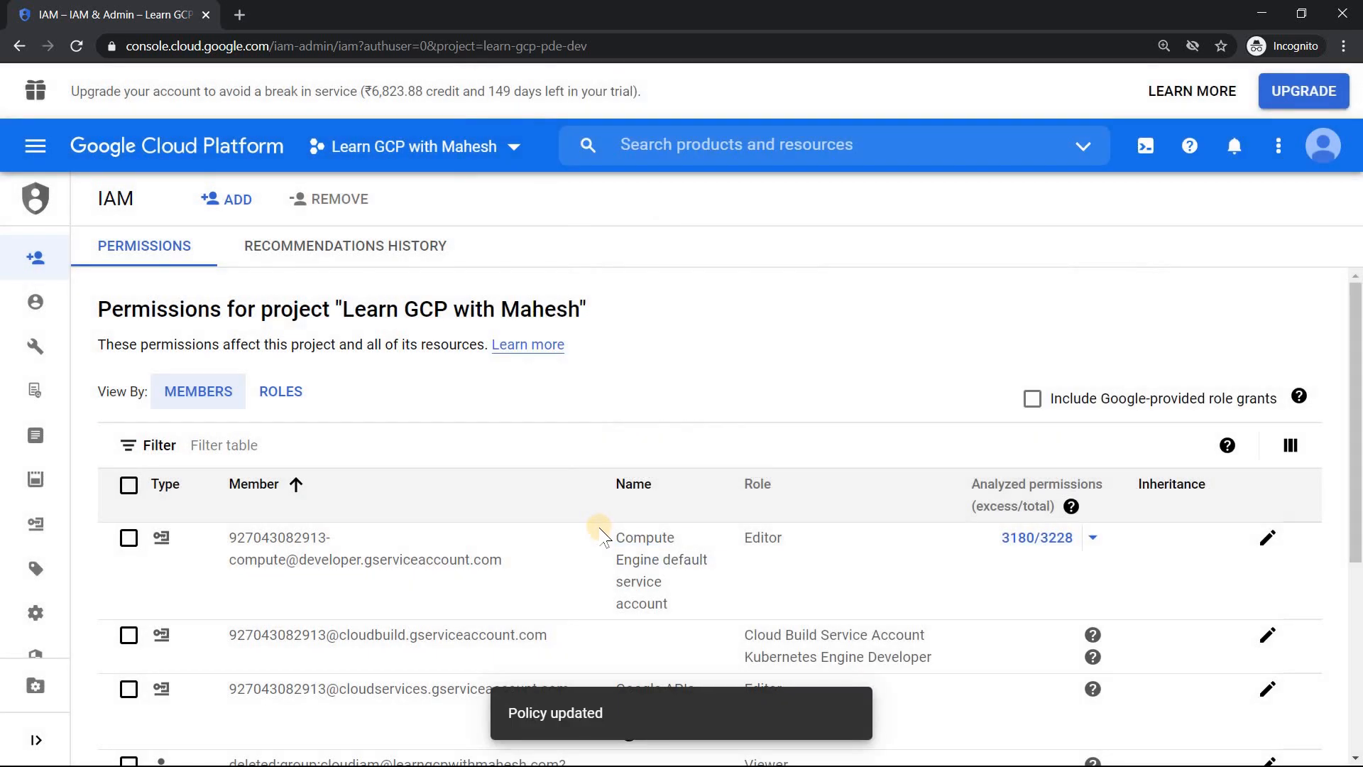
Step: Filter the IAM members by Type: User and check the status of the new member's Owner role
click(326, 447)
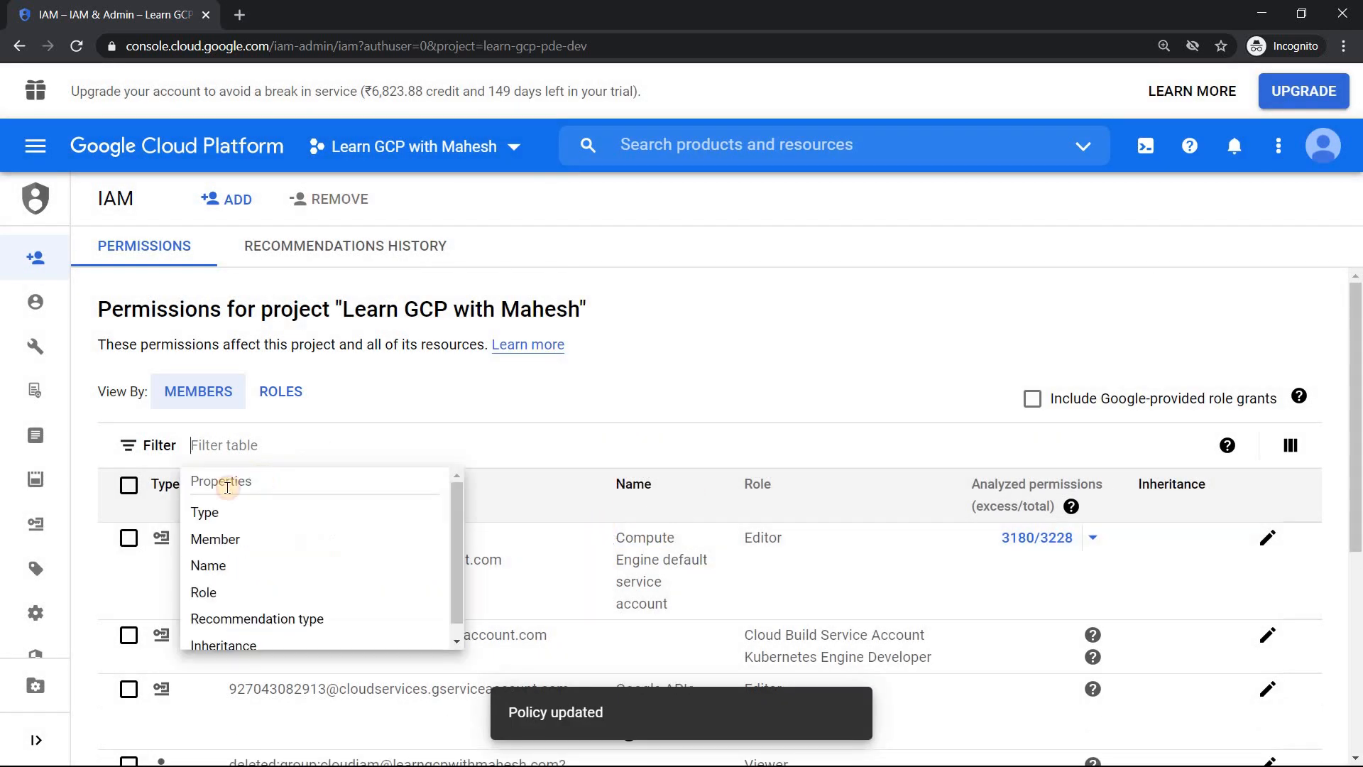
click(213, 513)
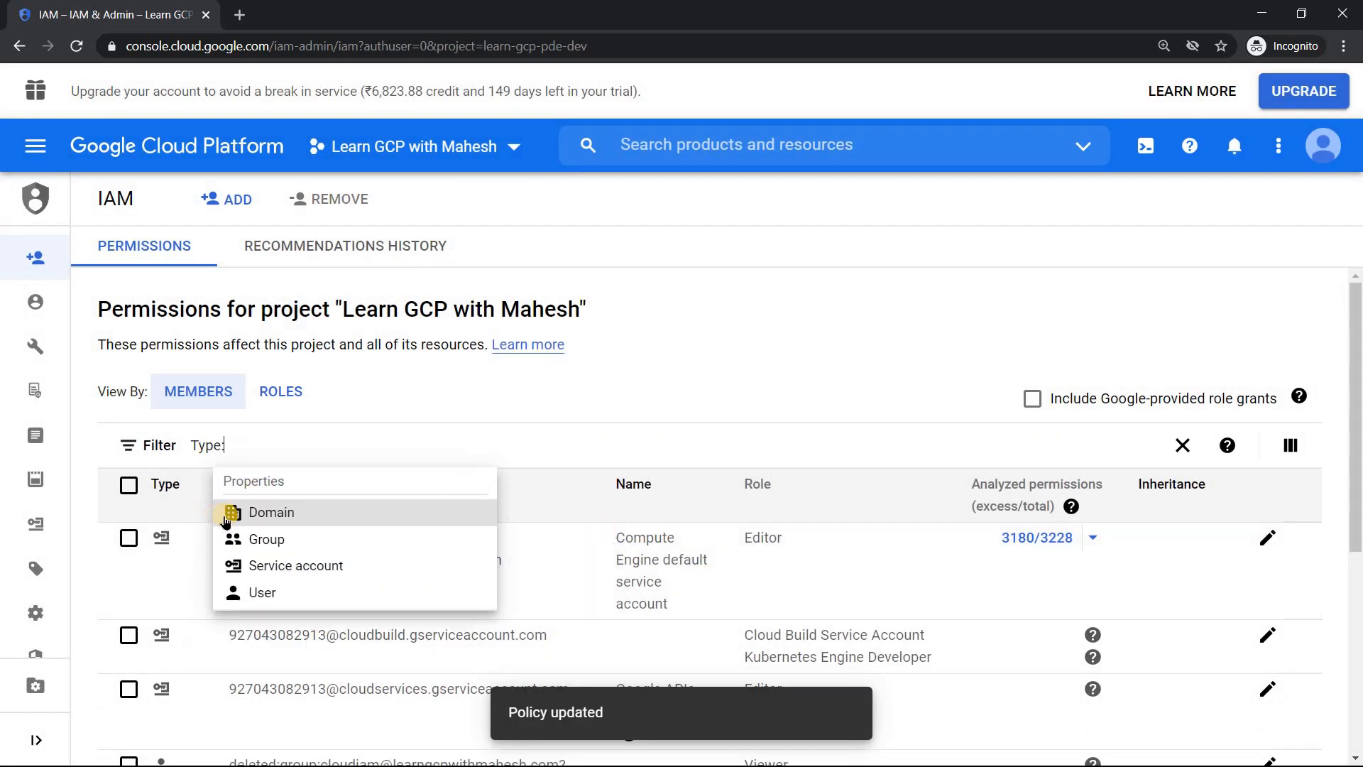
click(291, 594)
click(508, 596)
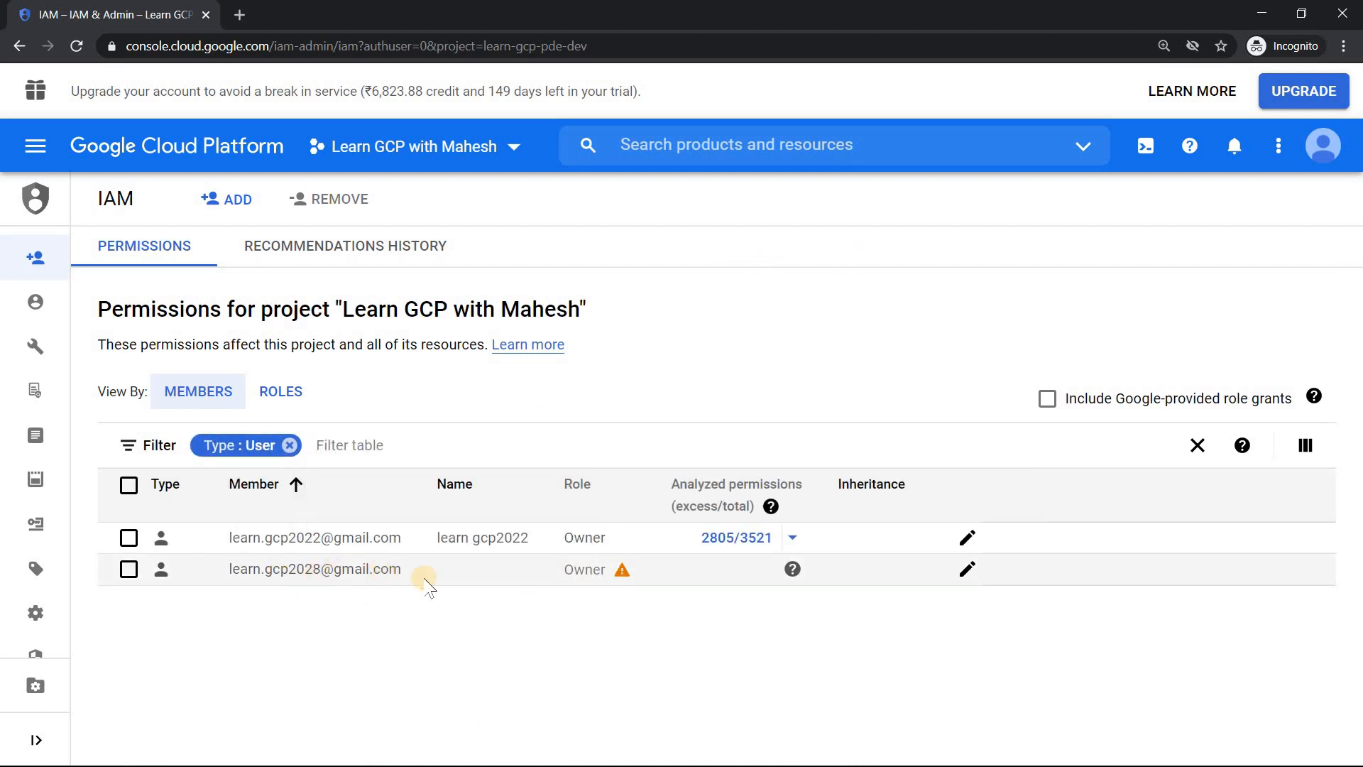
mouse_move(624, 571)
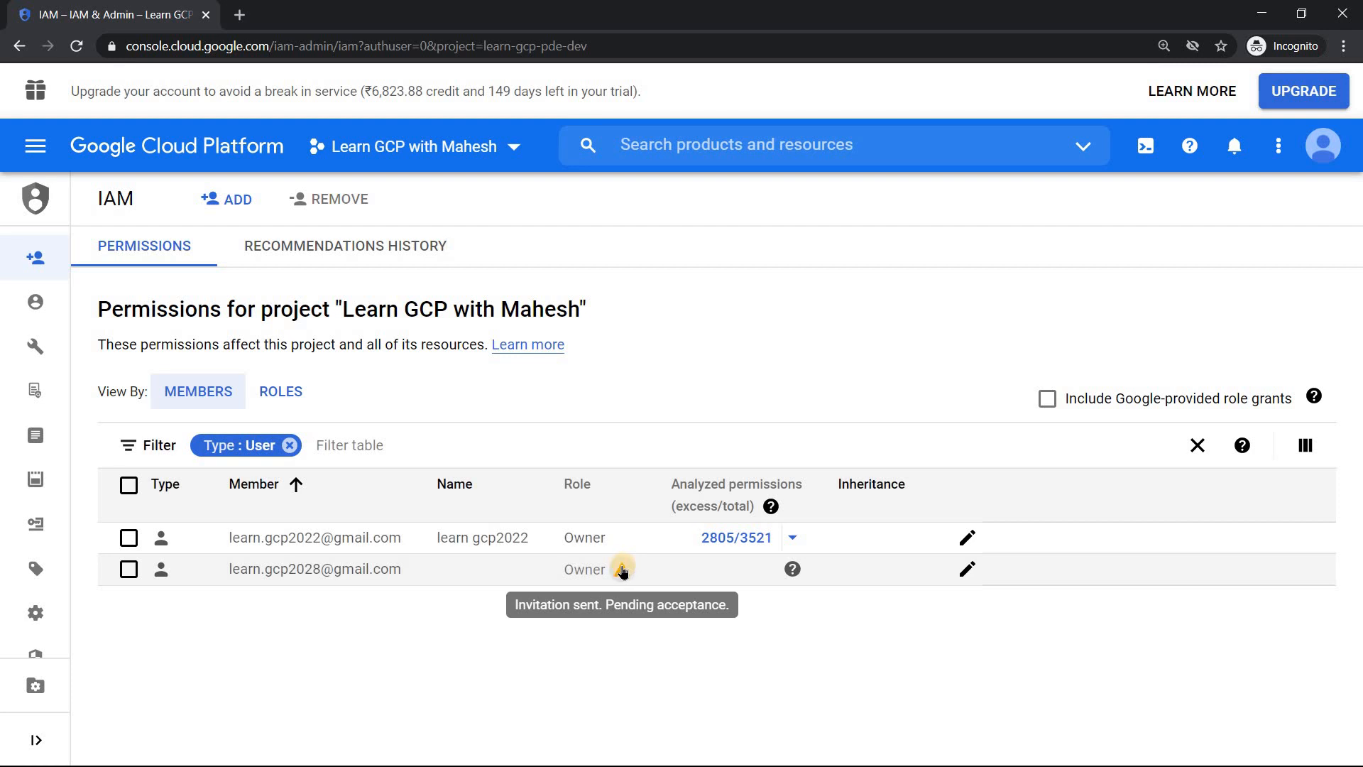
Step: Switch to the invited account's Gmail, follow the link in the project invitation email, agree to the Terms of Service and accept the invitation
key(alt+Tab)
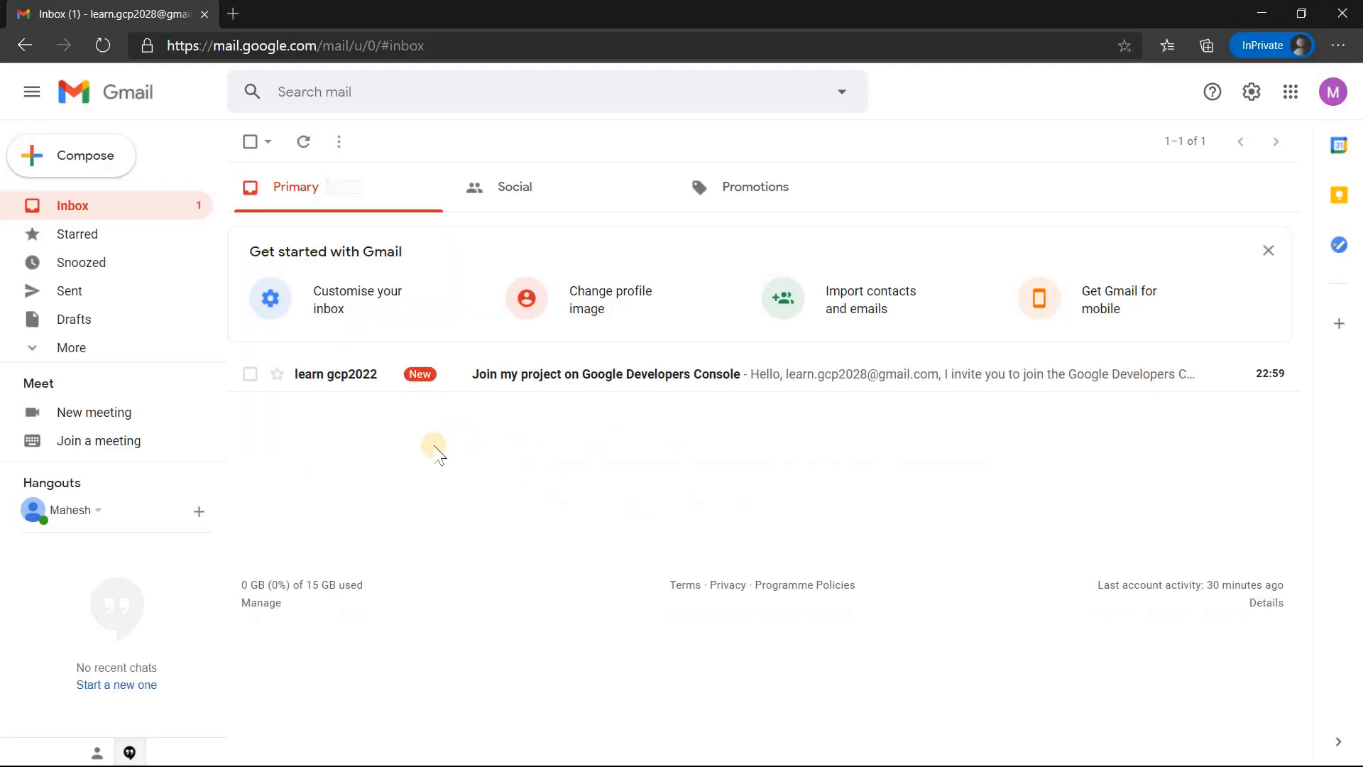
click(583, 376)
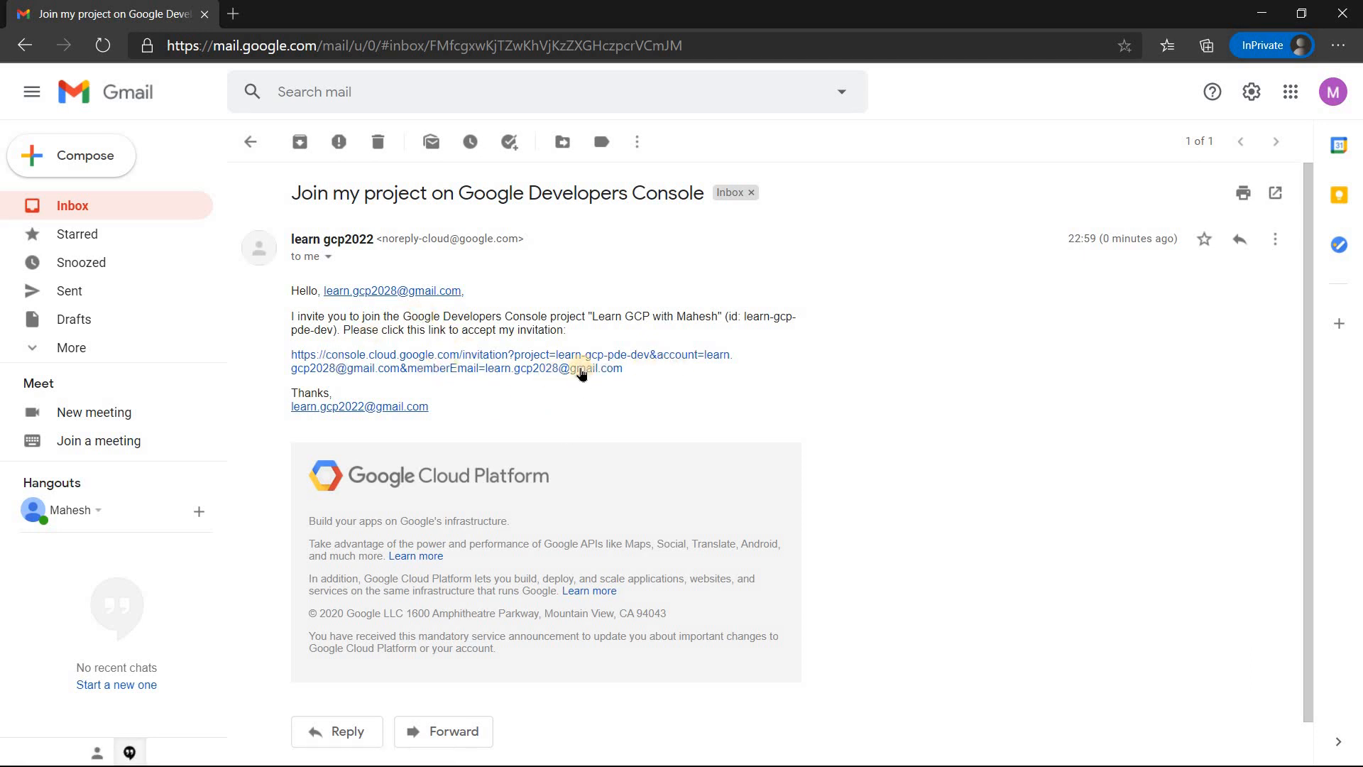
click(454, 365)
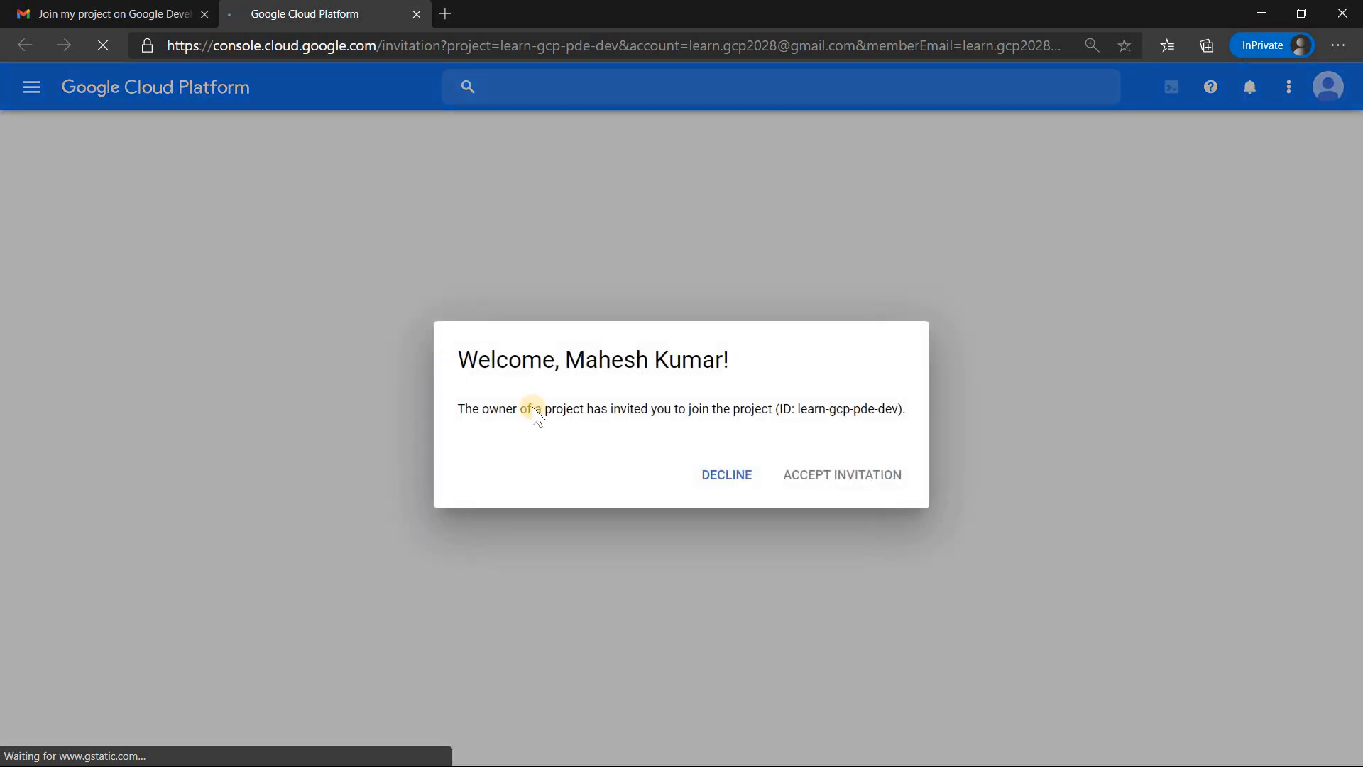
click(439, 473)
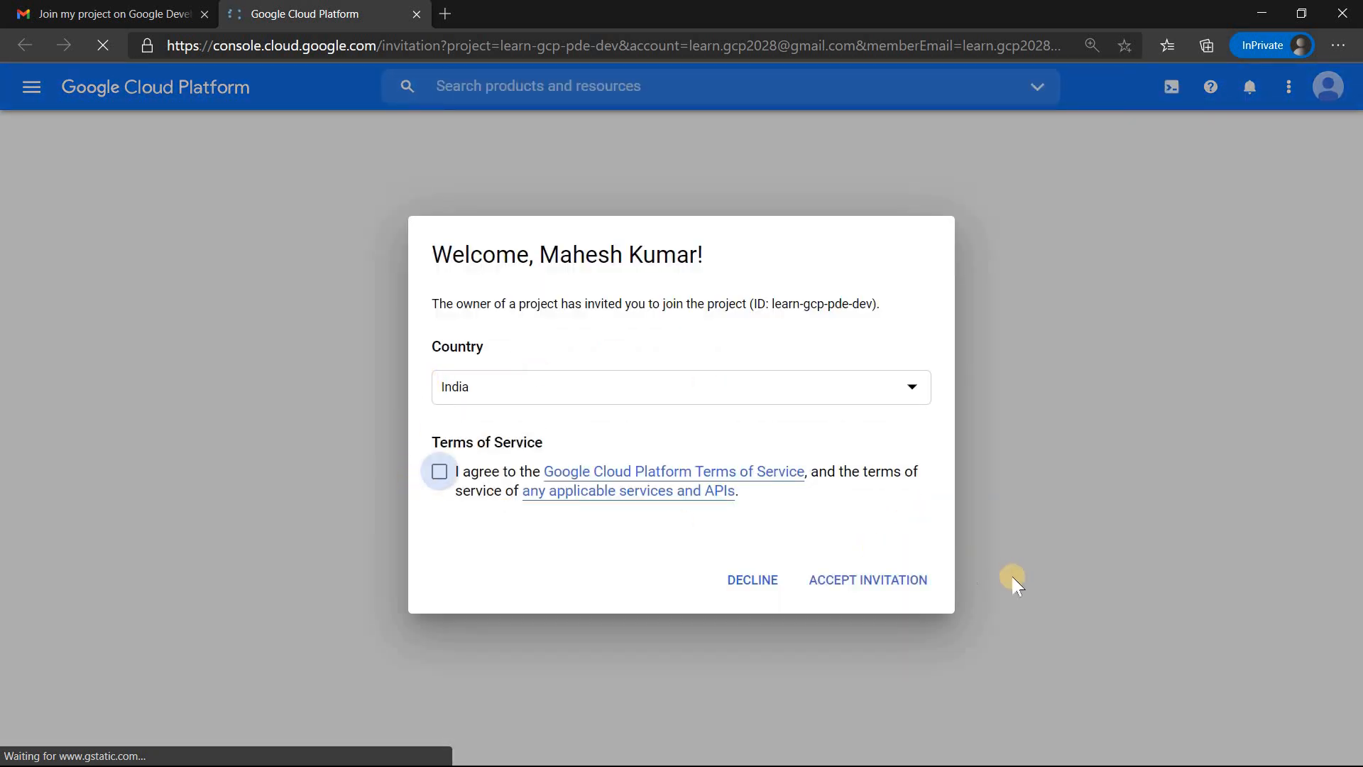
click(865, 578)
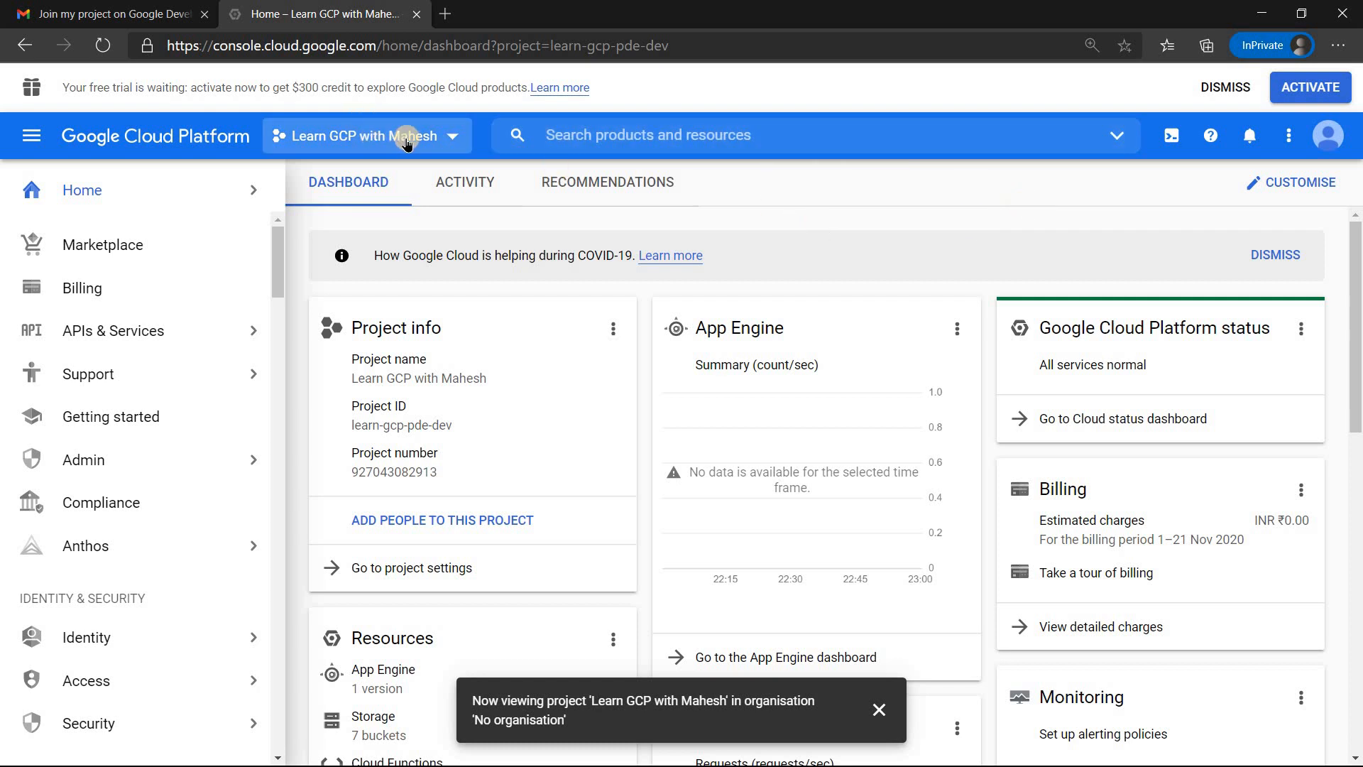
Step: Compare the full project lists available to the invited account and to the original owner account
click(416, 142)
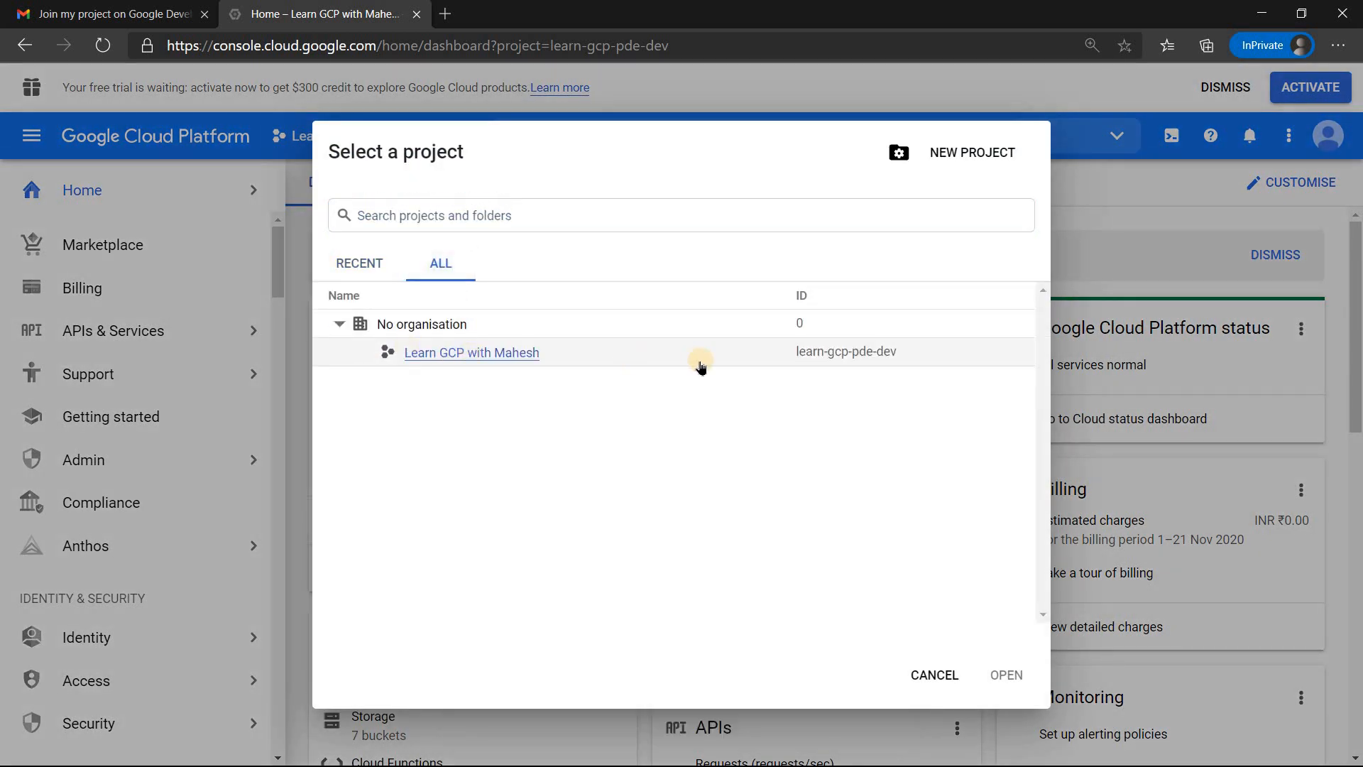
key(alt+Tab)
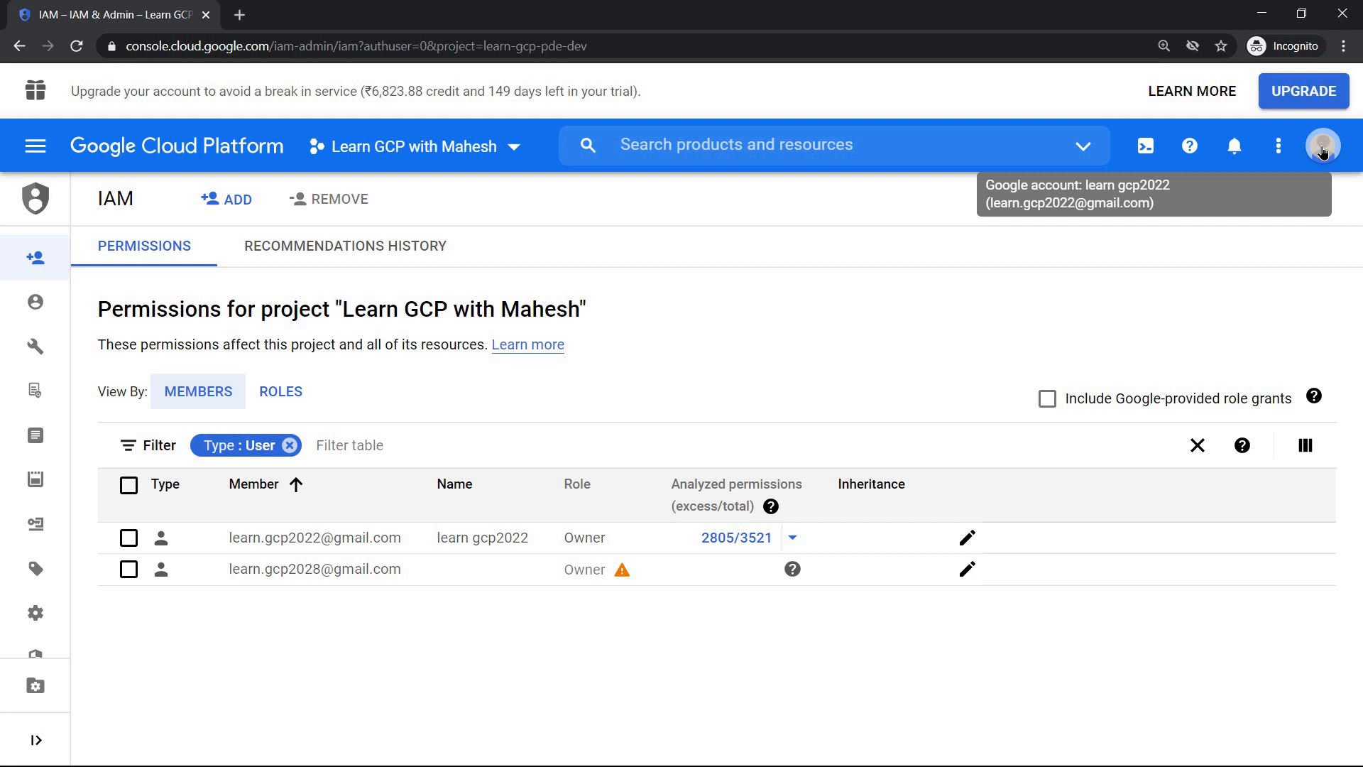
click(466, 147)
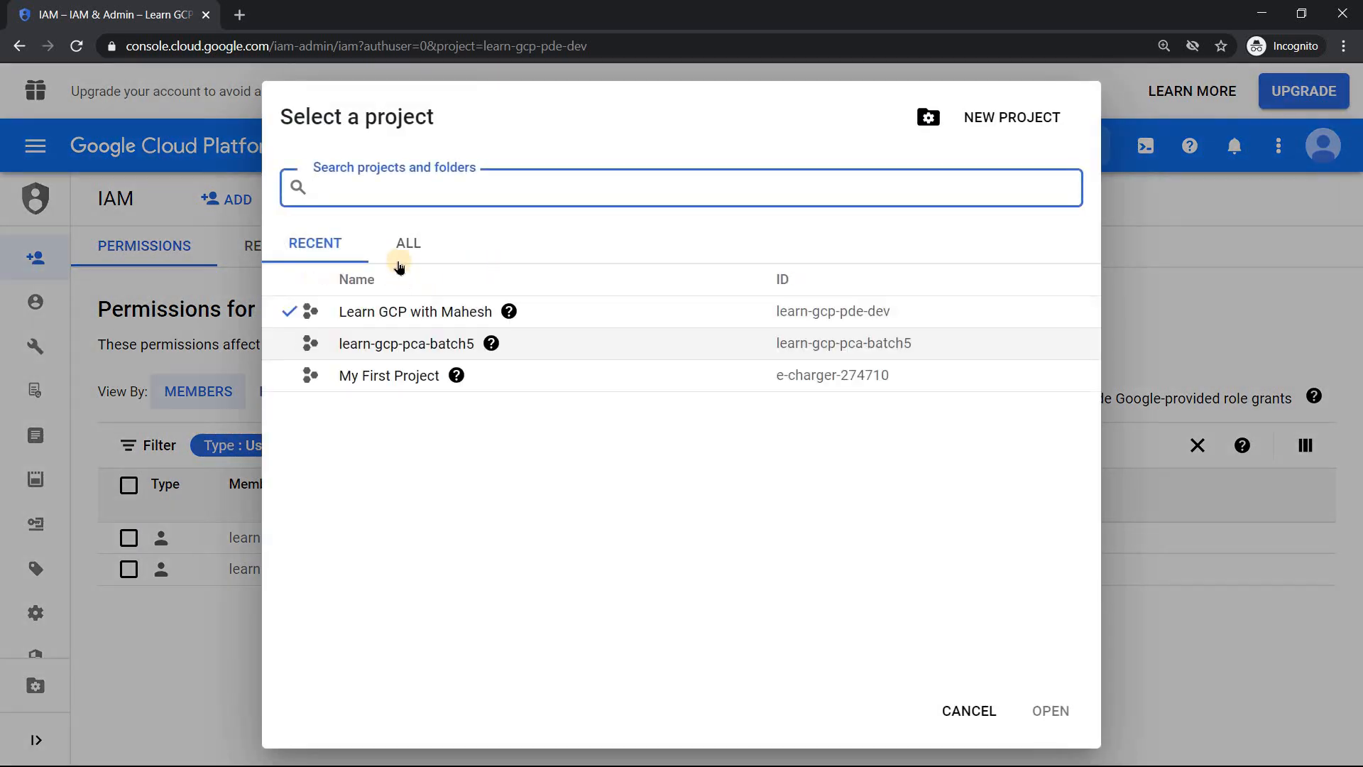
click(407, 247)
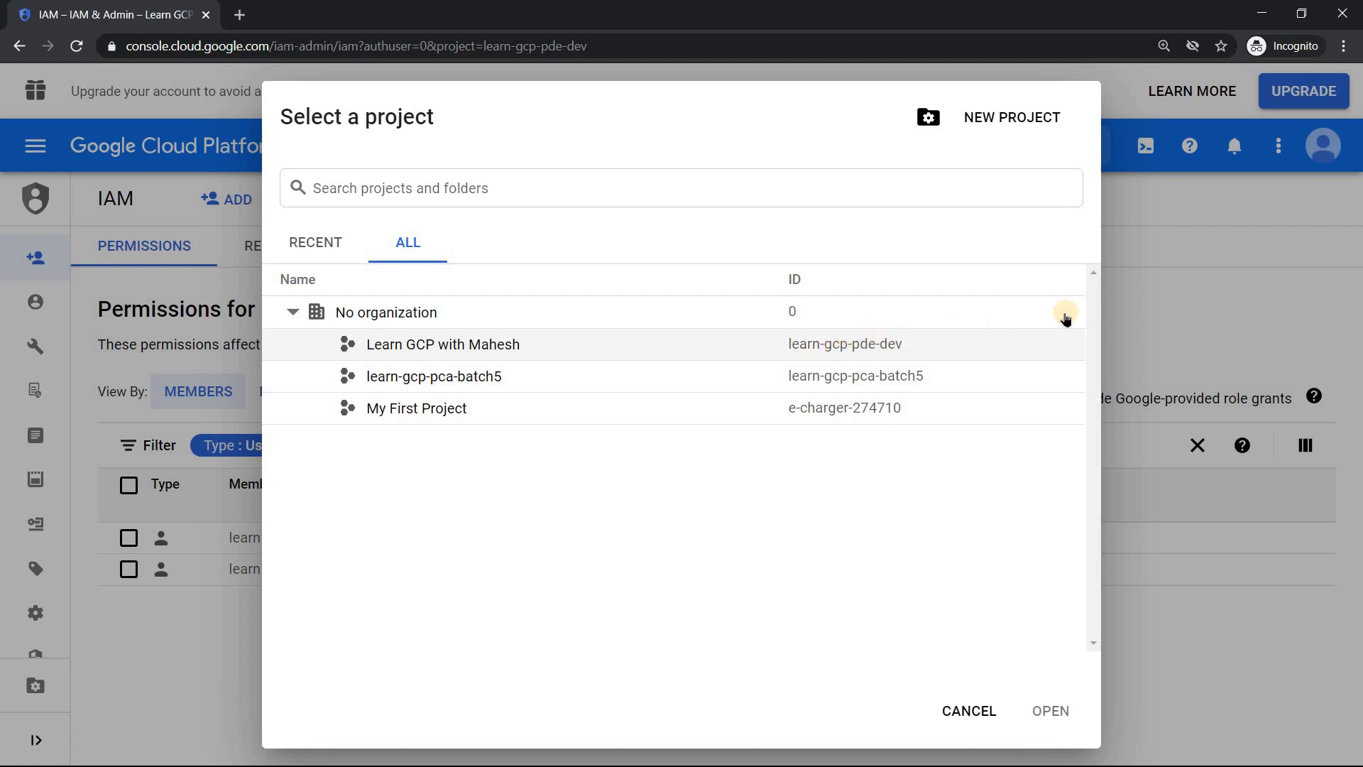
click(1190, 280)
key(alt+Tab)
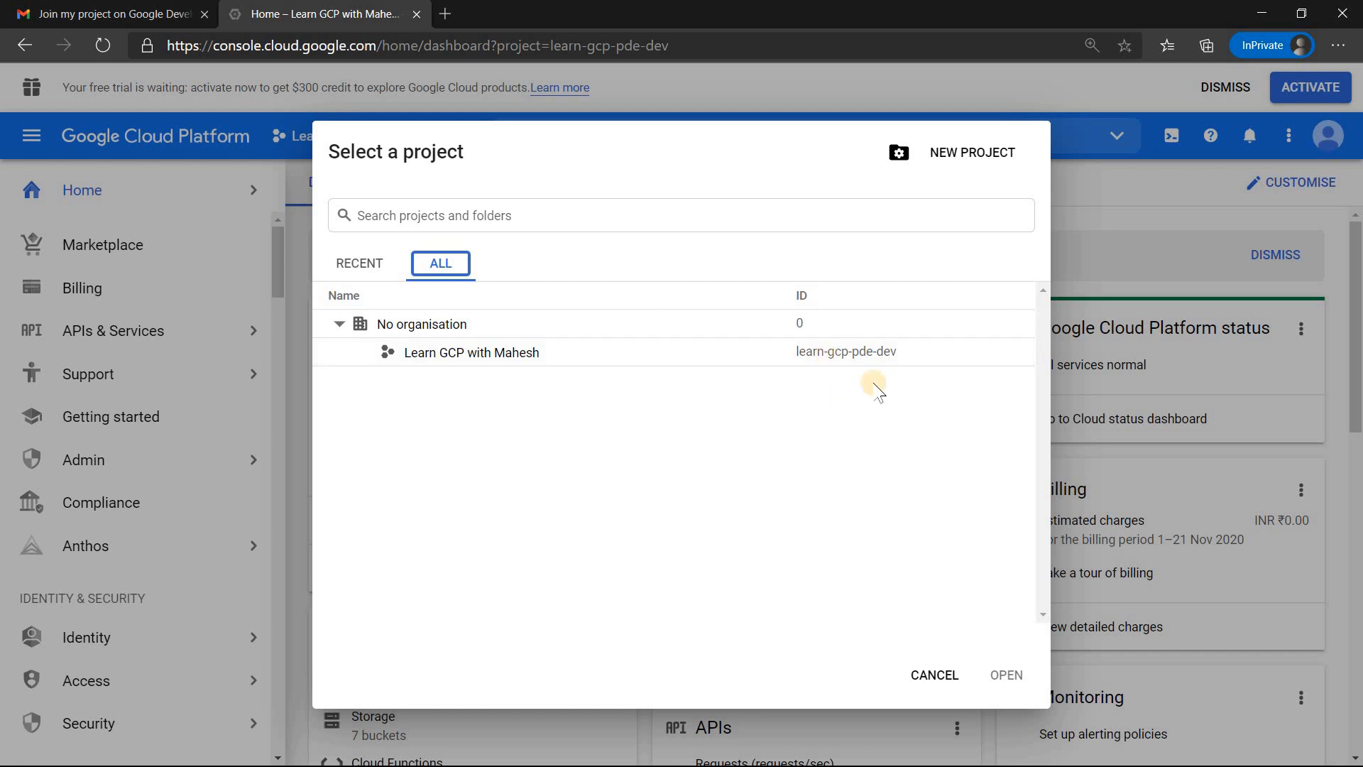
Step: Open the learn-gcp-pde-dev project in the invited account and dismiss the free trial banner and COVID-19 notice
click(472, 353)
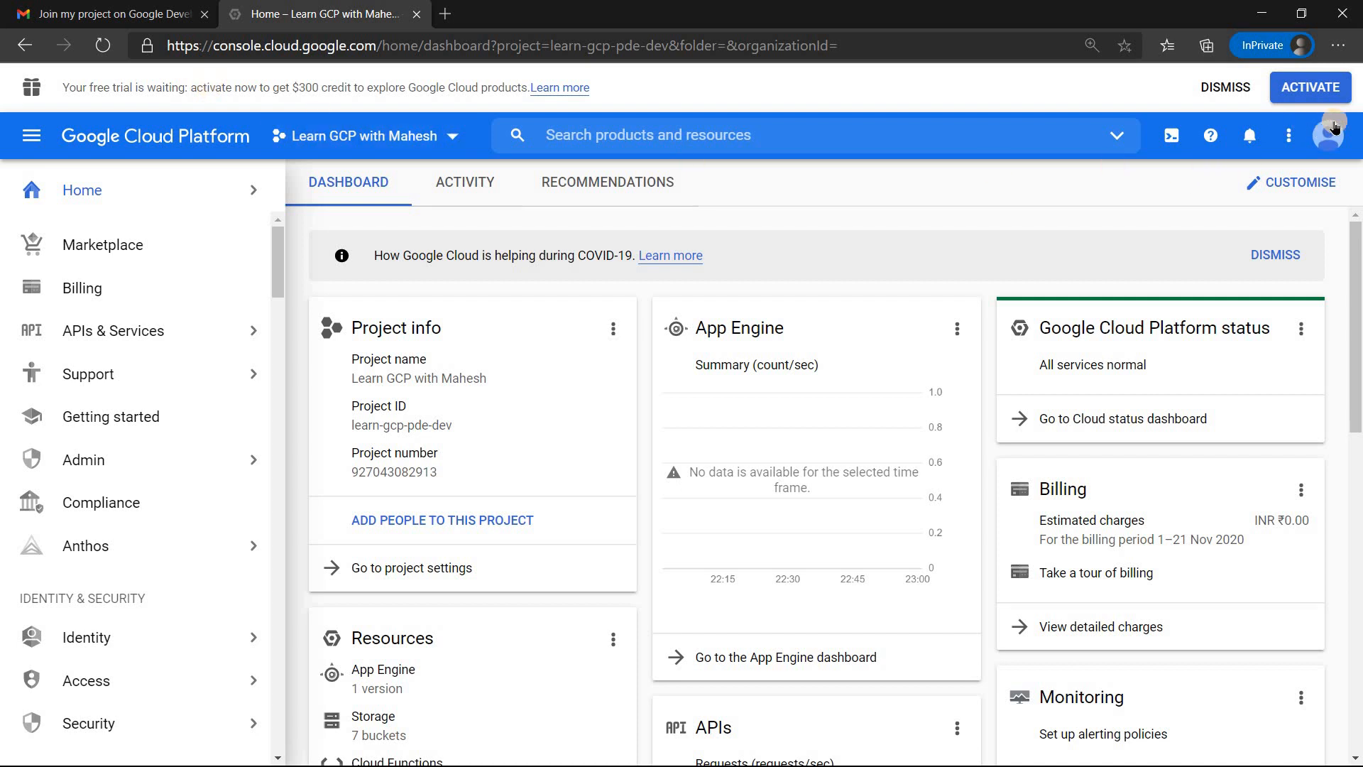
click(1225, 88)
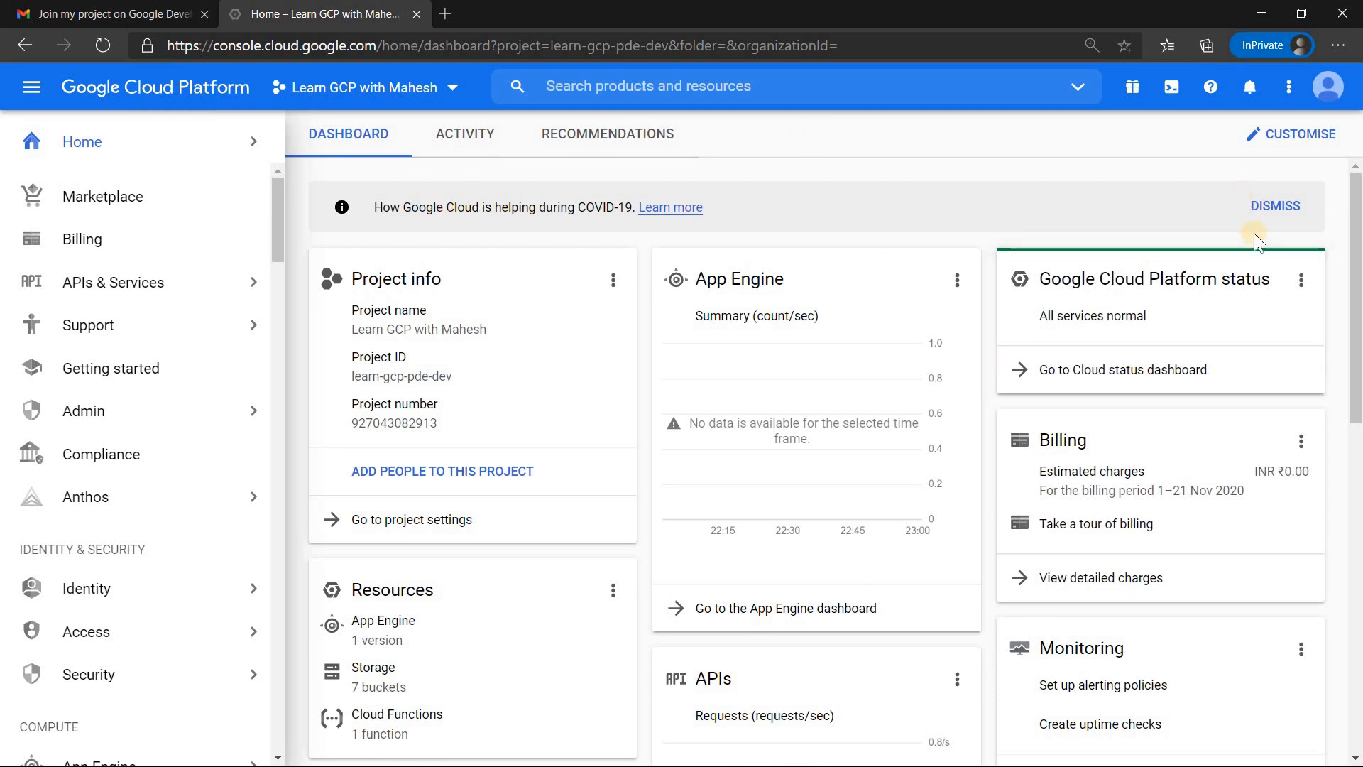
click(1276, 205)
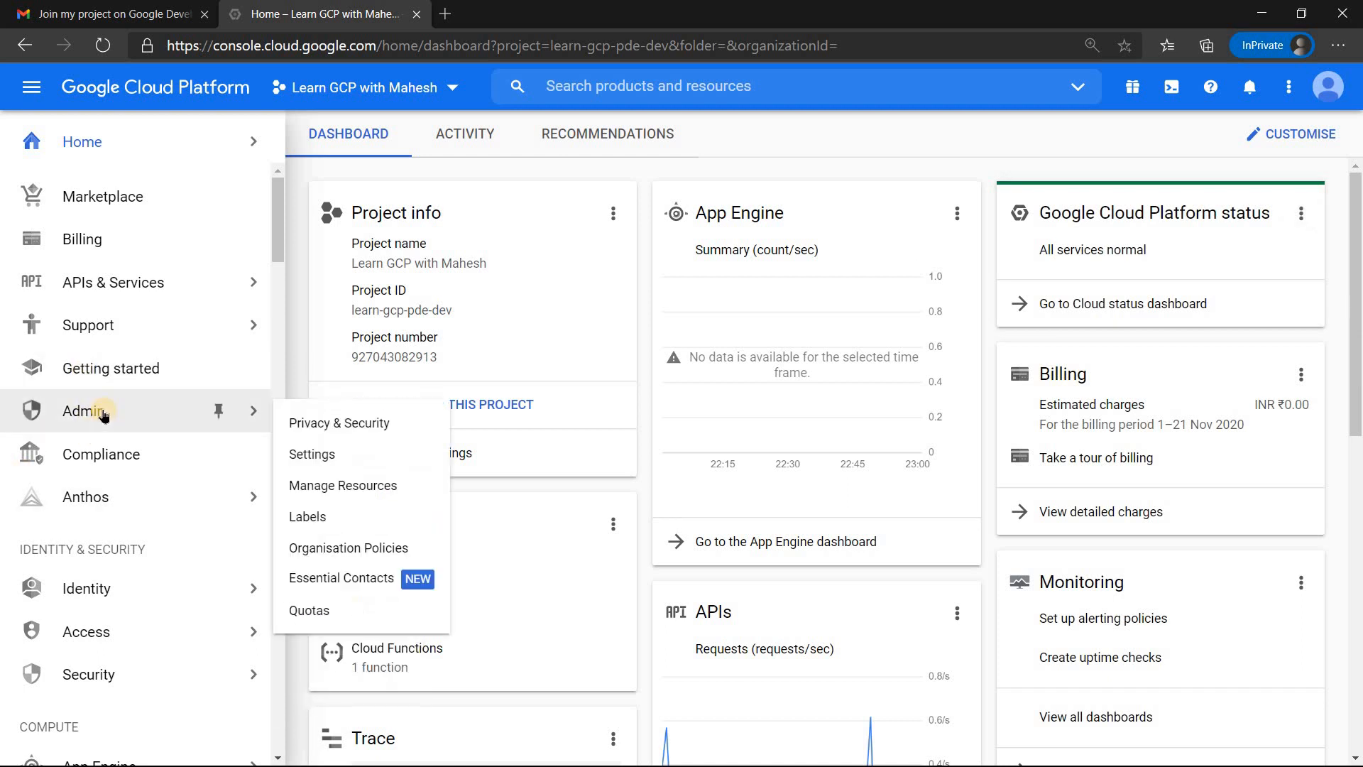
Step: Look through the navigation menus of the invited account and the original owner account for the IAM section
mouse_move(86, 297)
scroll(83, 337, up, 5)
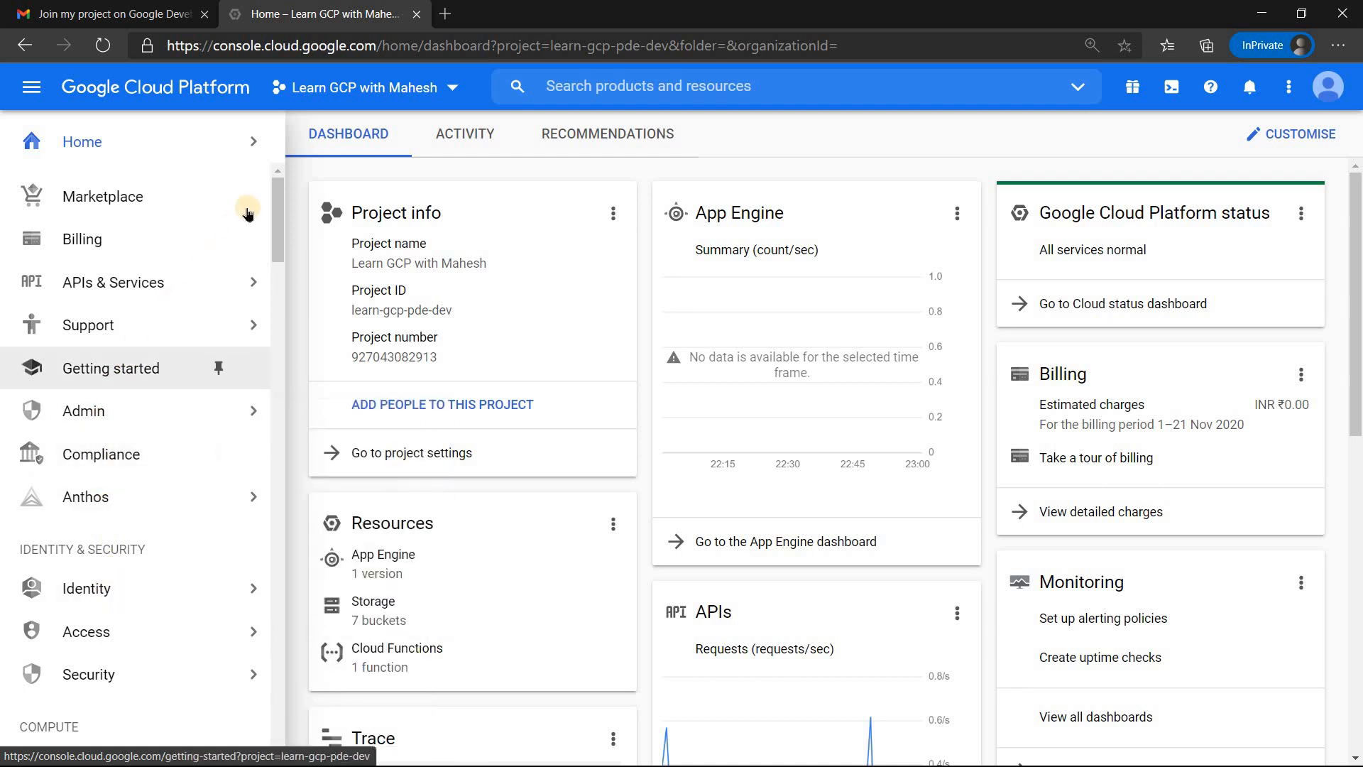
drag(278, 197, 279, 234)
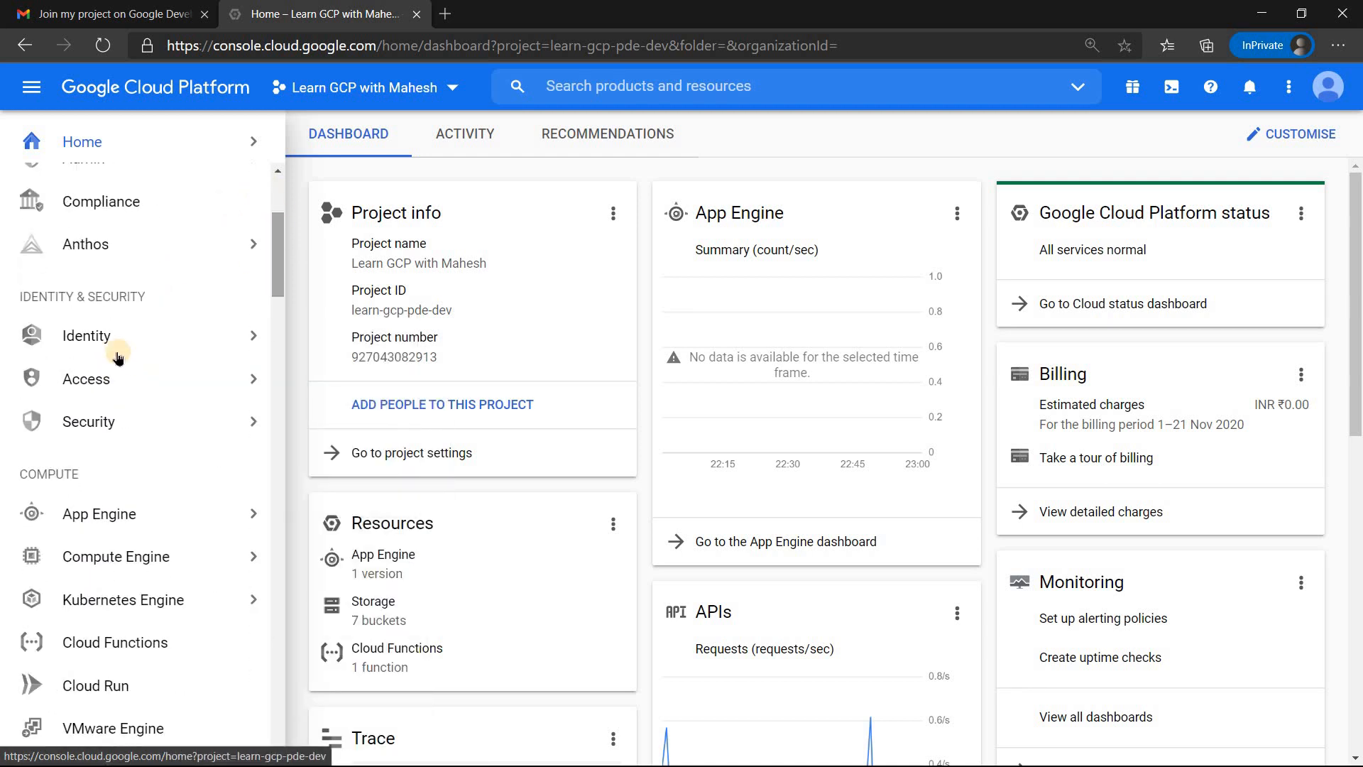
mouse_move(174, 345)
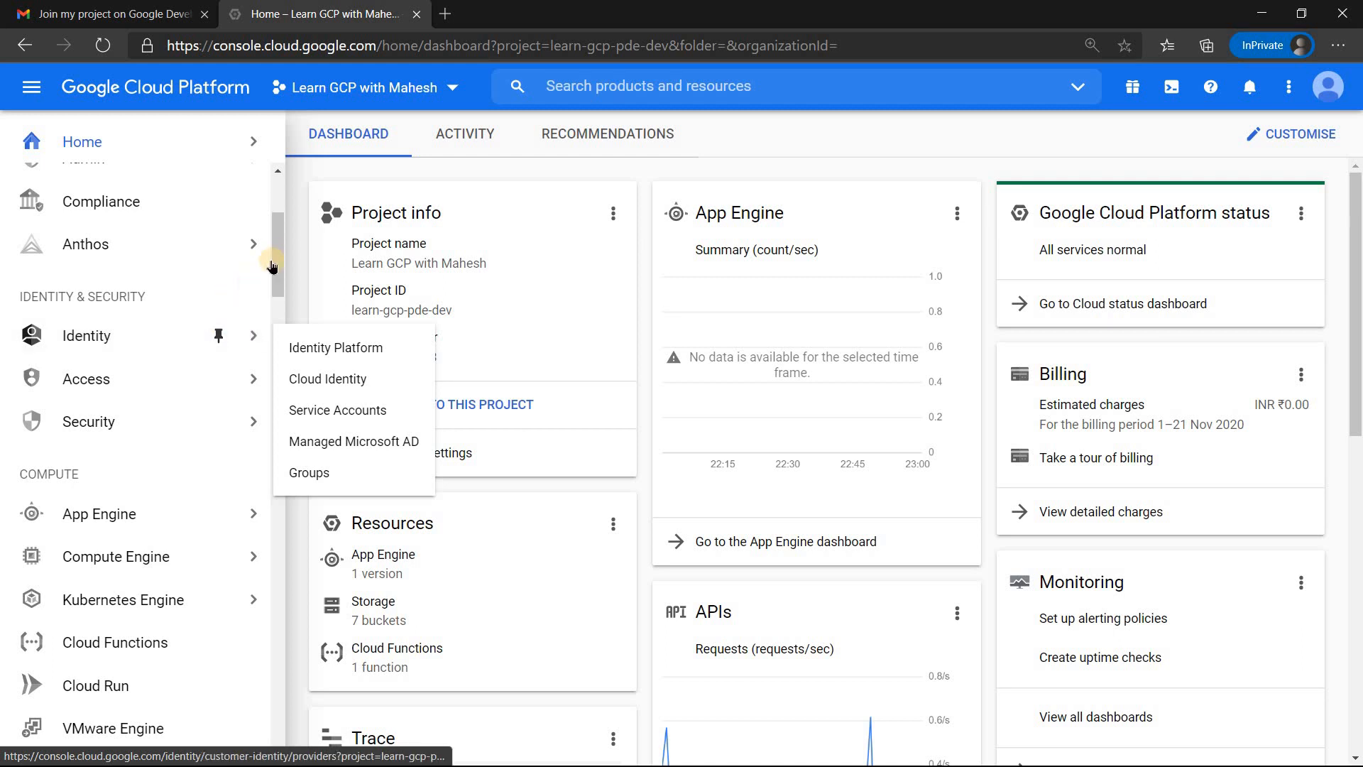
mouse_move(262, 250)
scroll(199, 264, up, 4)
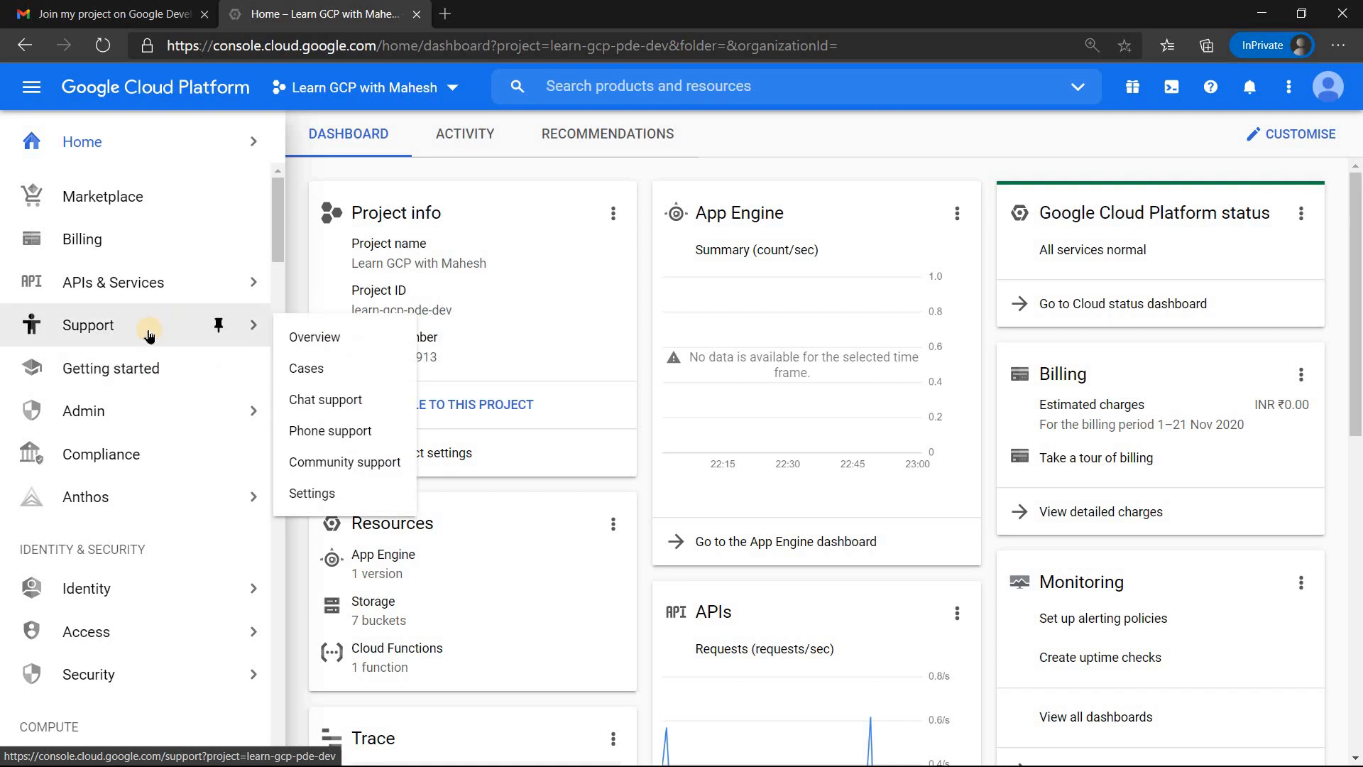
key(alt+Tab)
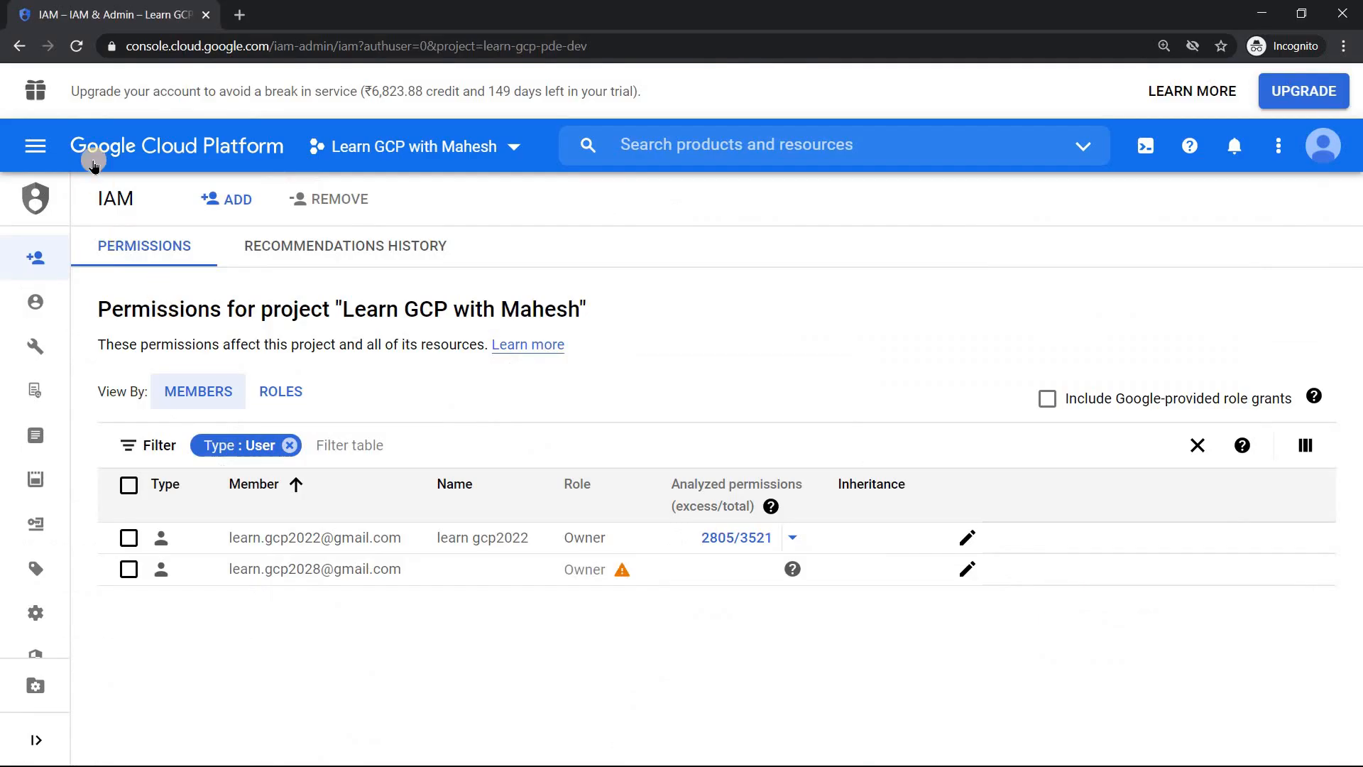
click(28, 142)
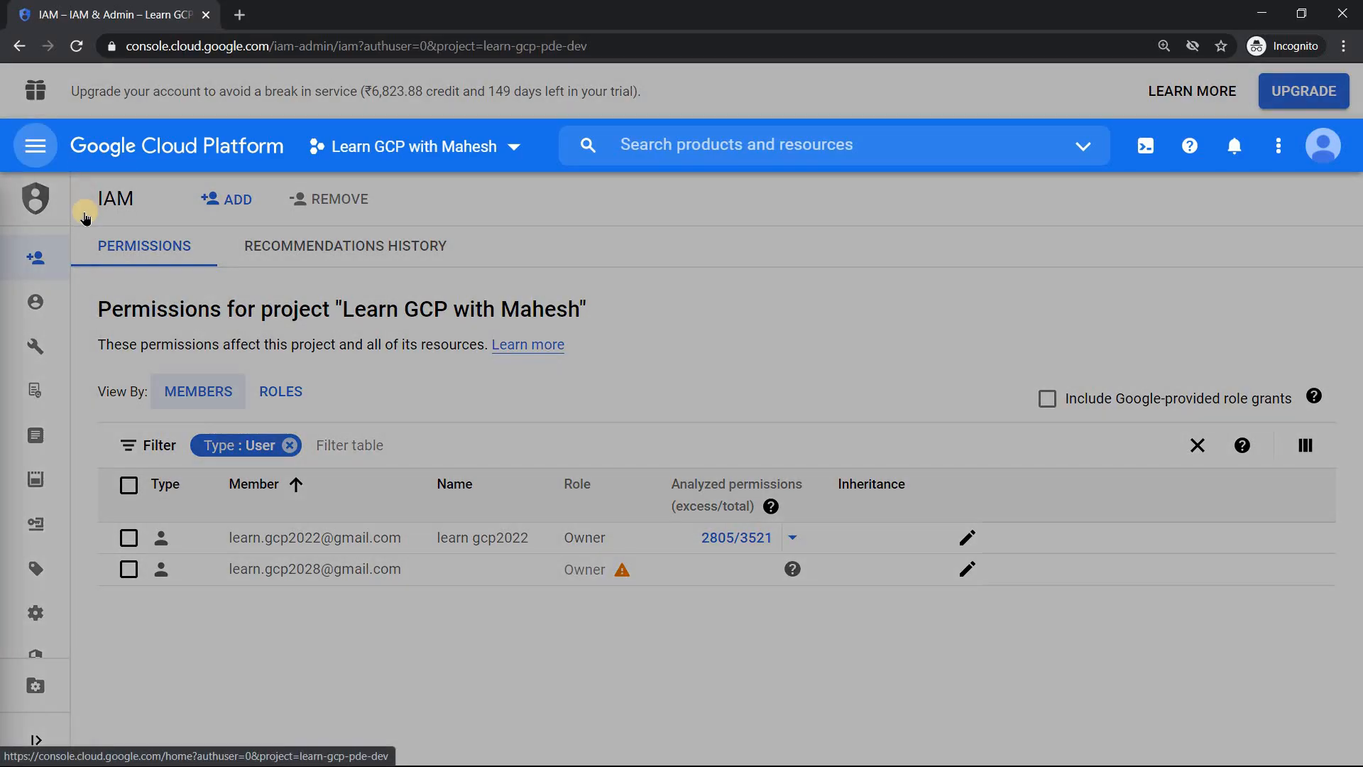
scroll(125, 344, down, 7)
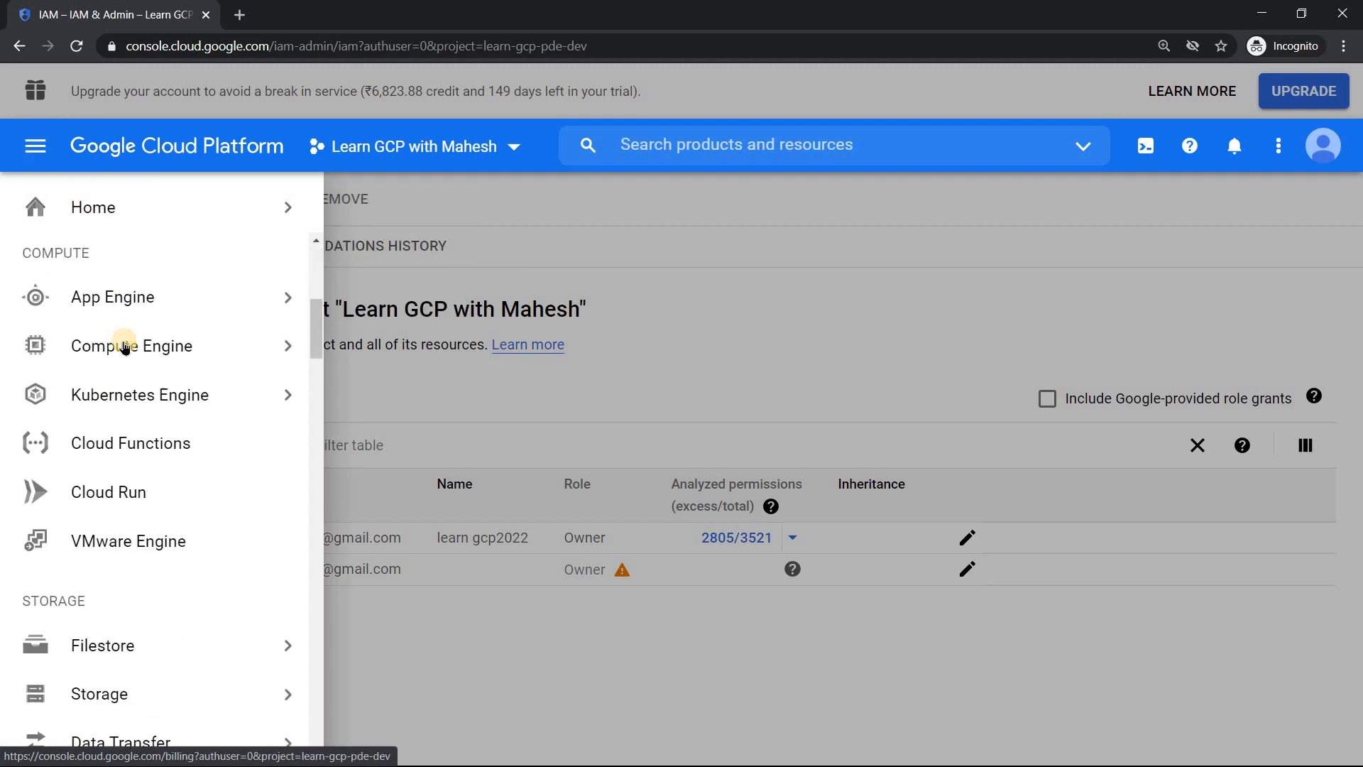
scroll(135, 311, up, 7)
scroll(139, 327, down, 7)
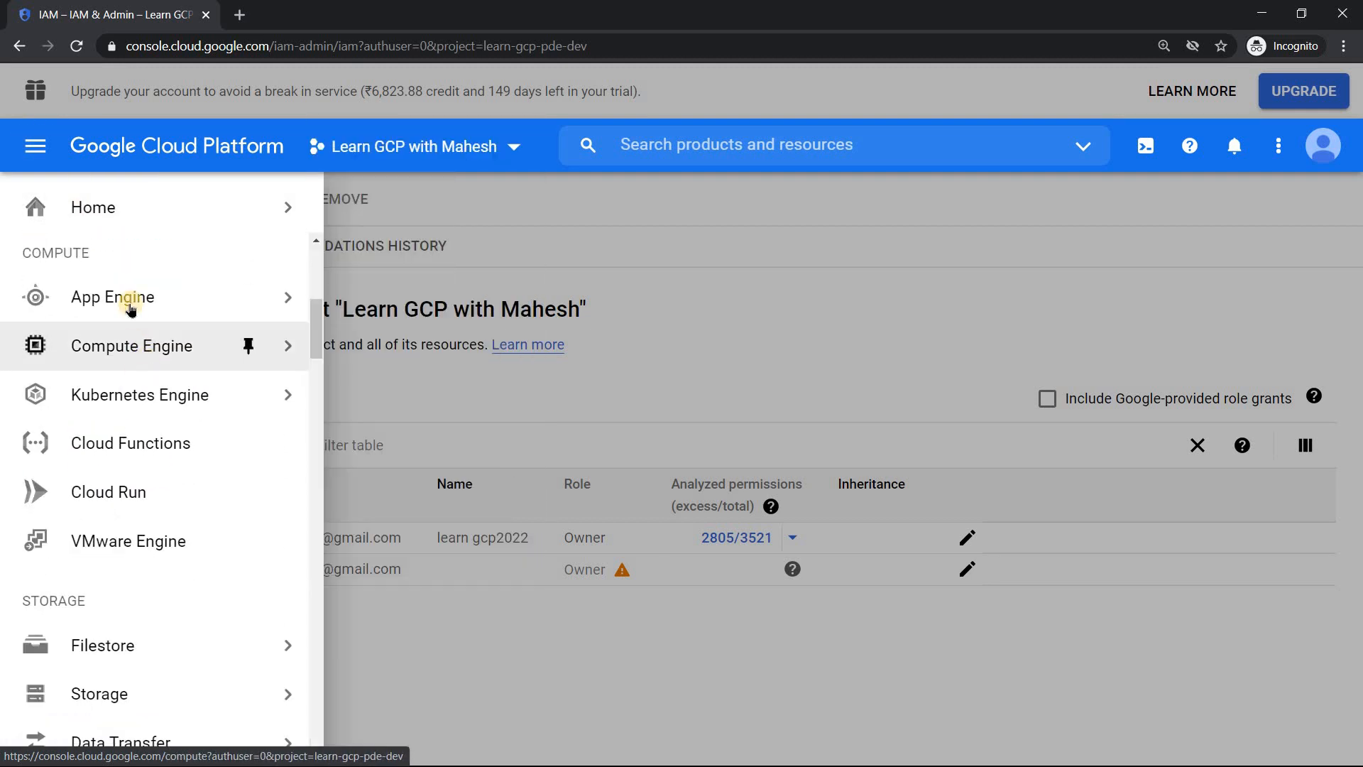
scroll(234, 329, up, 7)
Step: Switch back to the invited account, search the console for "iam" and open the project's IAM page
key(alt+Tab)
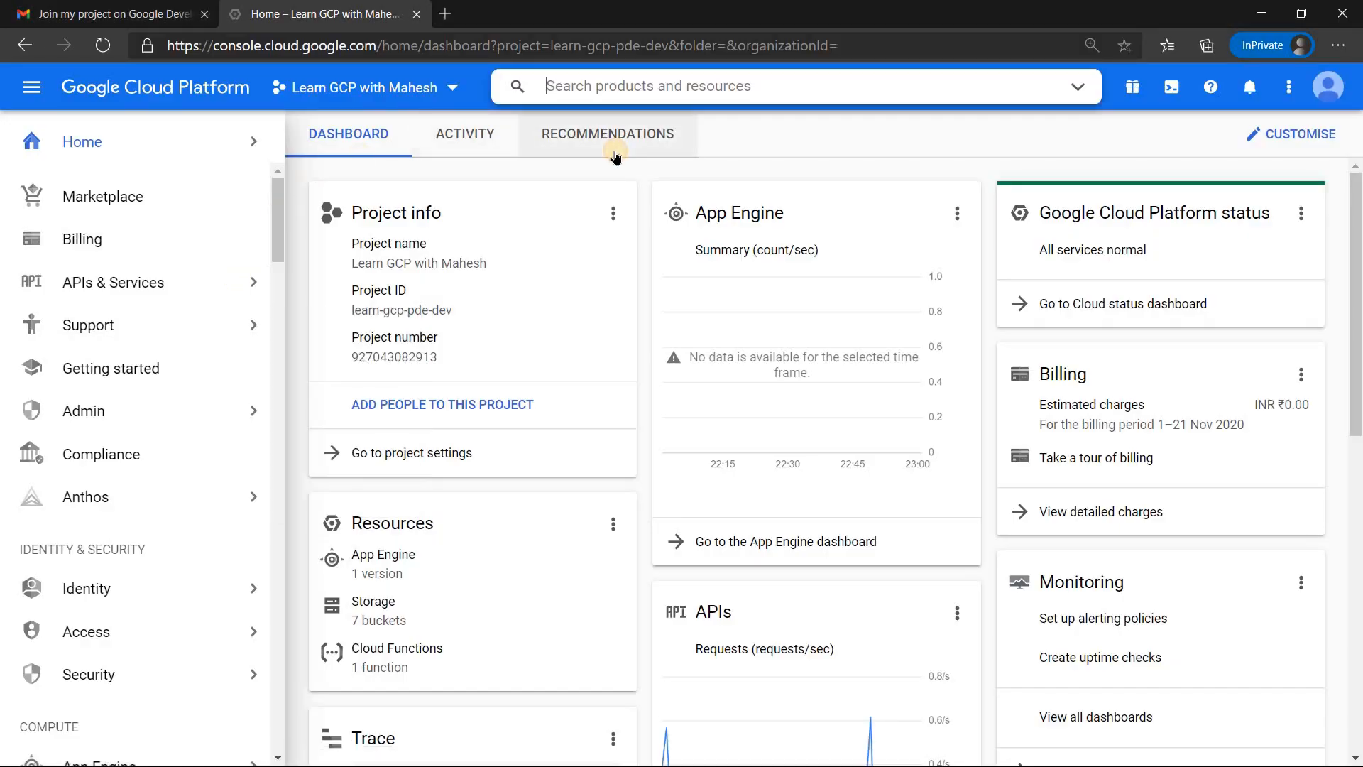
key(/)
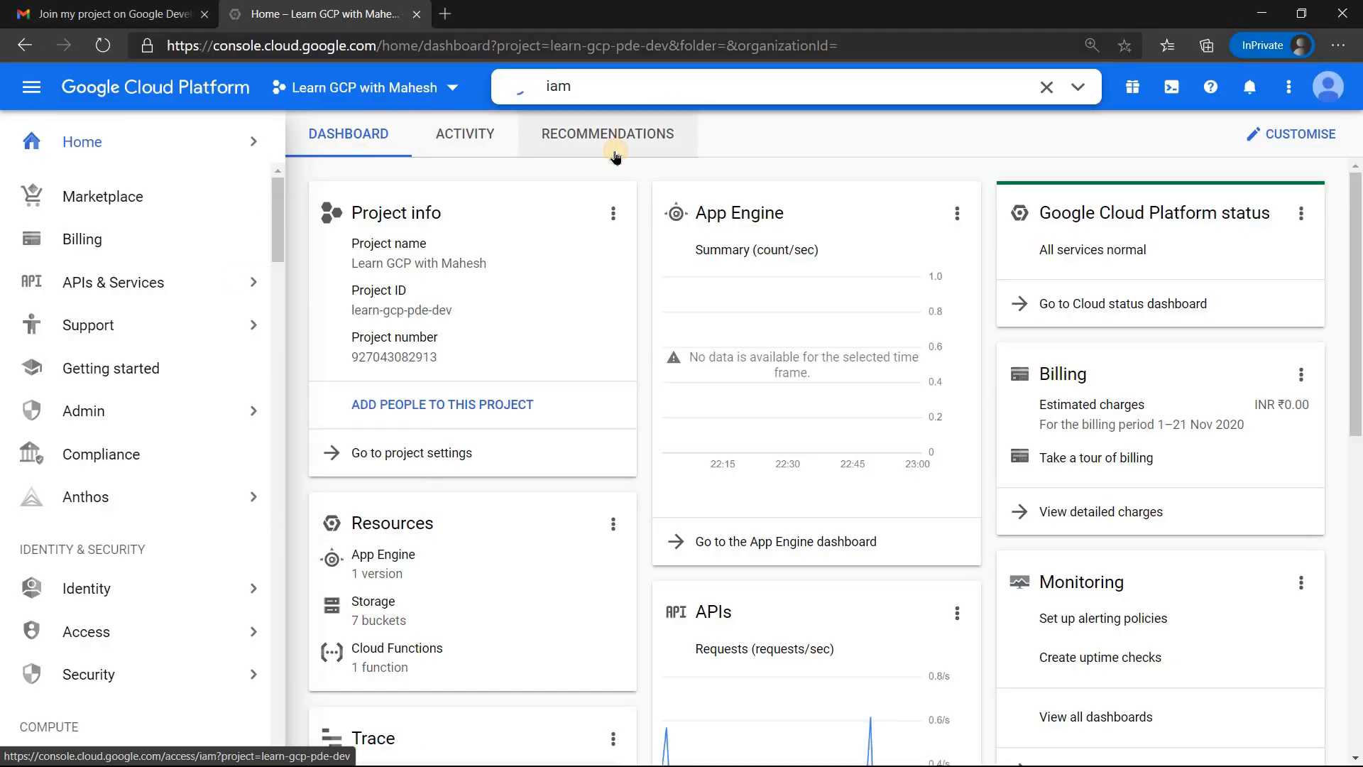
click(612, 162)
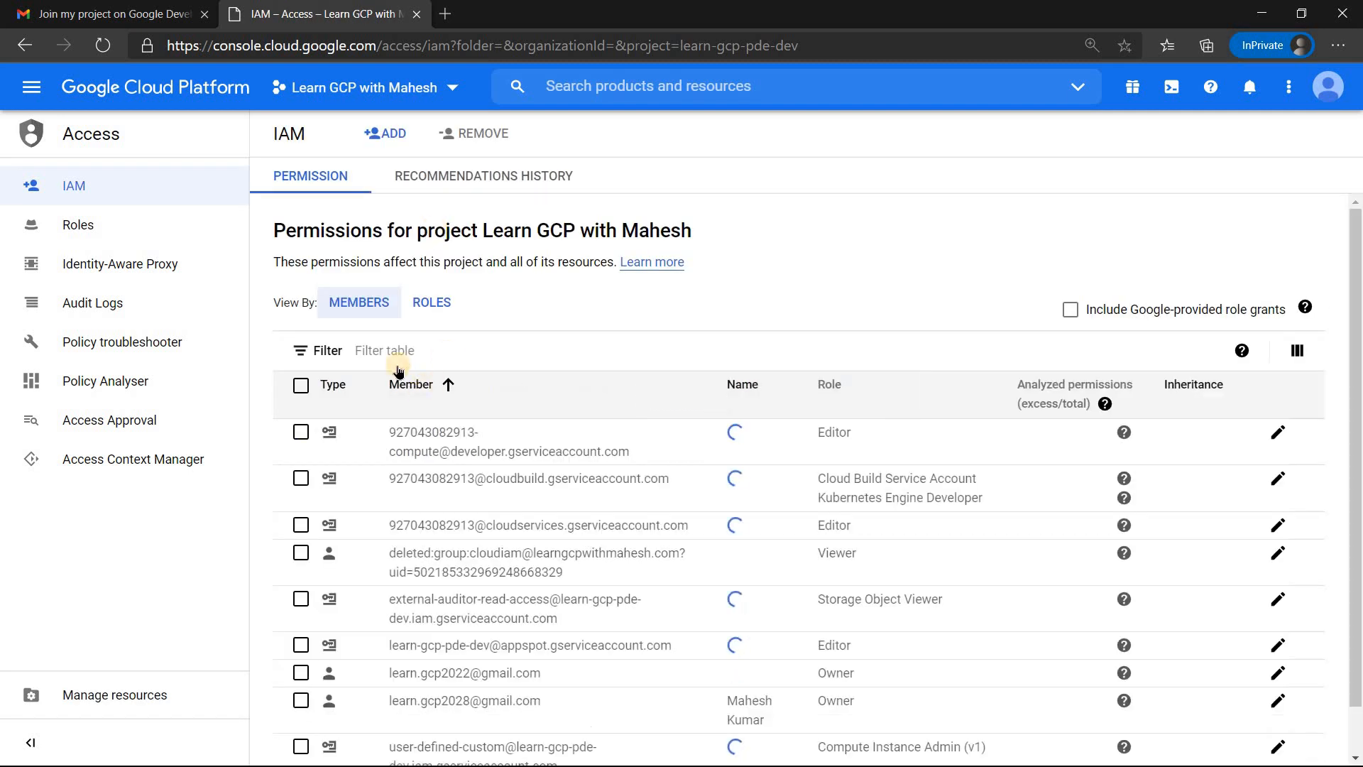
Step: Filter the IAM members by Type: User and remove the original owner account from the project
click(397, 351)
click(395, 412)
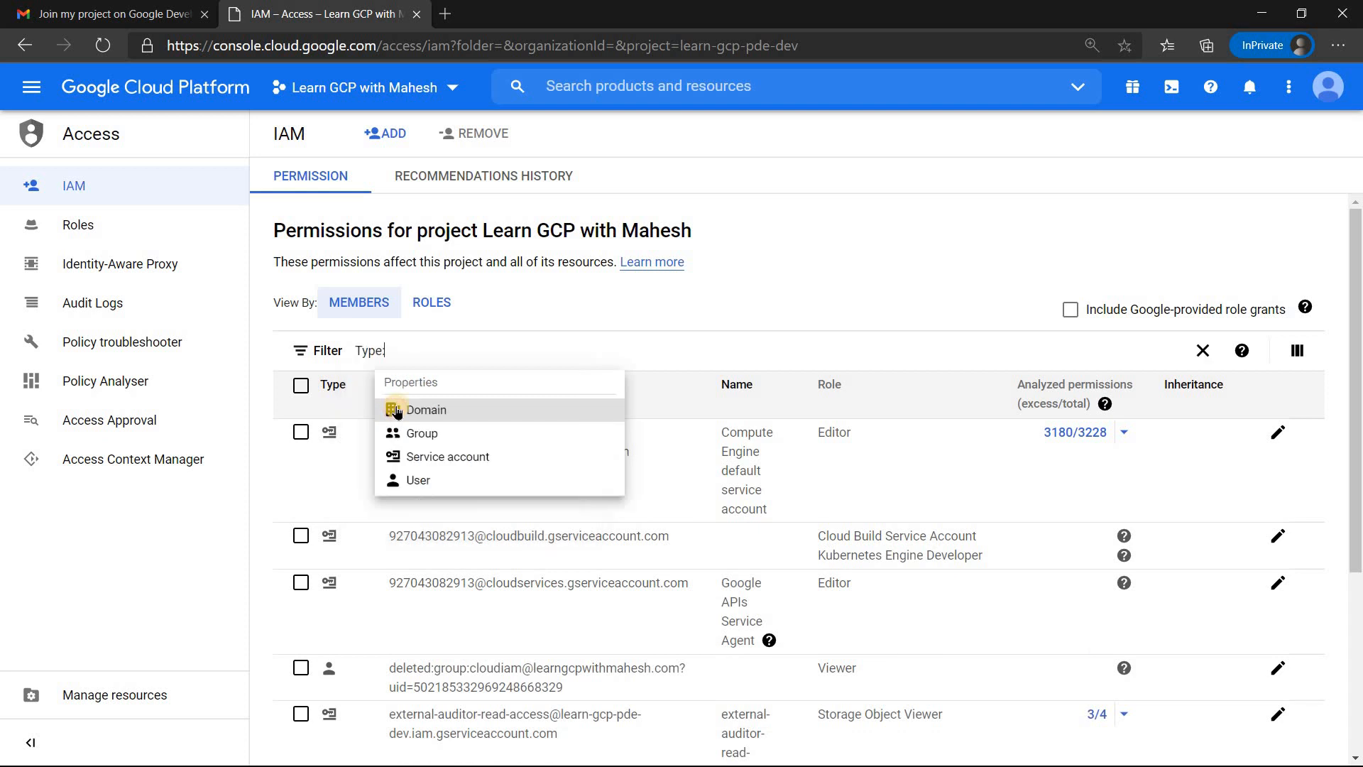
click(433, 478)
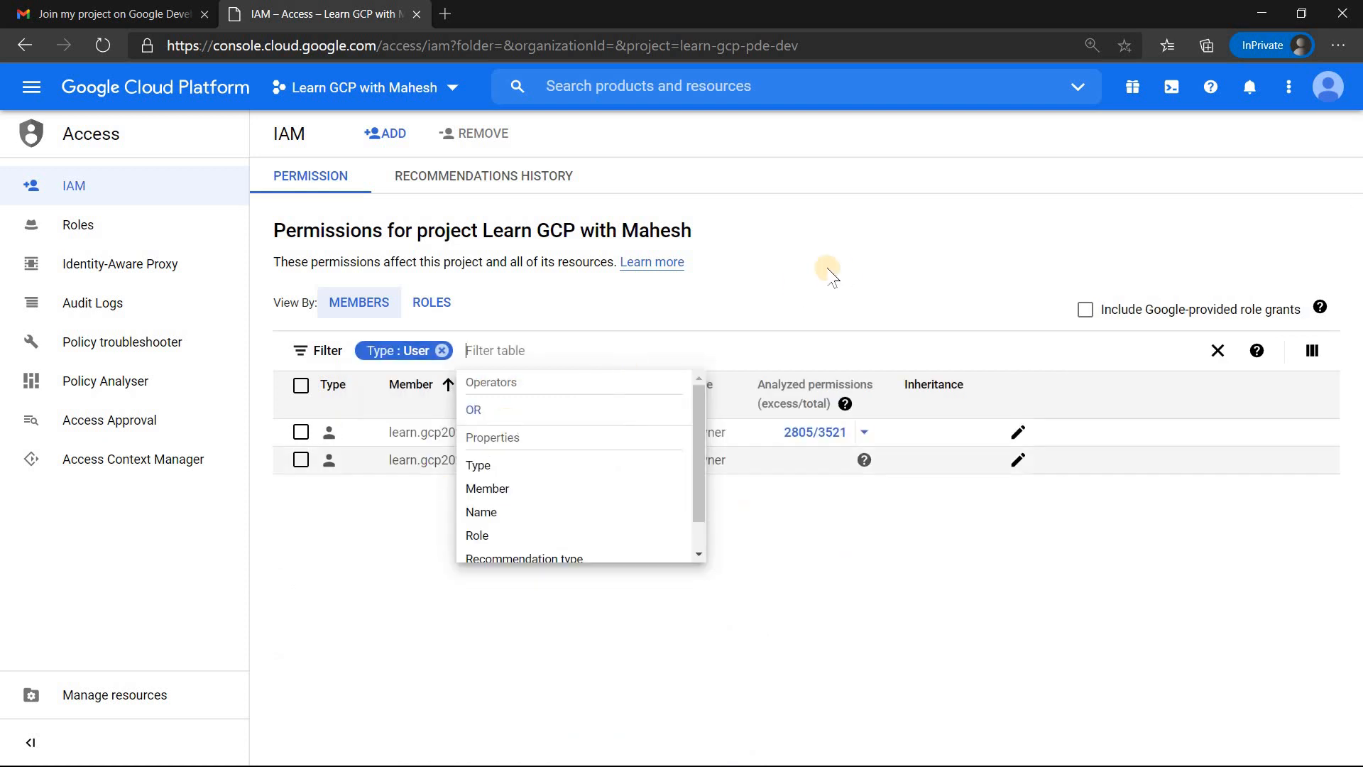
click(776, 344)
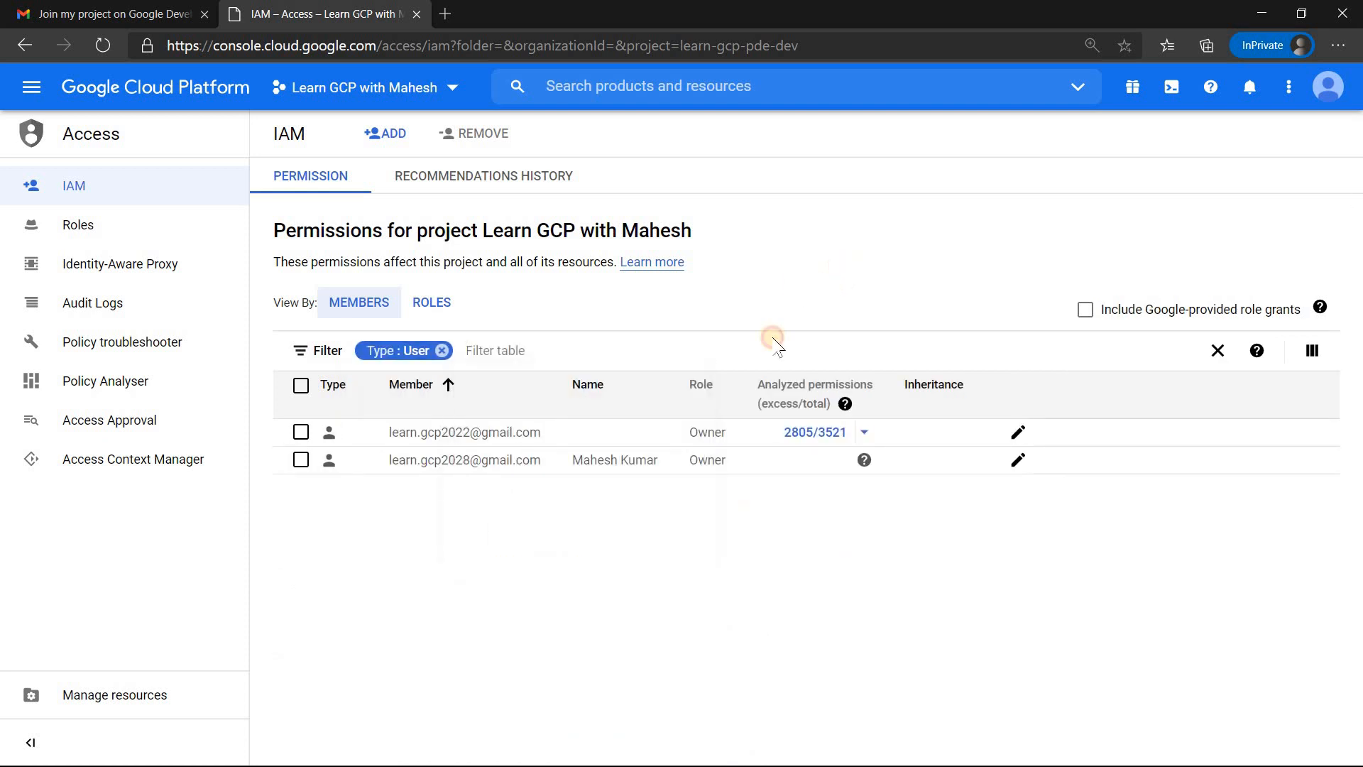
click(302, 436)
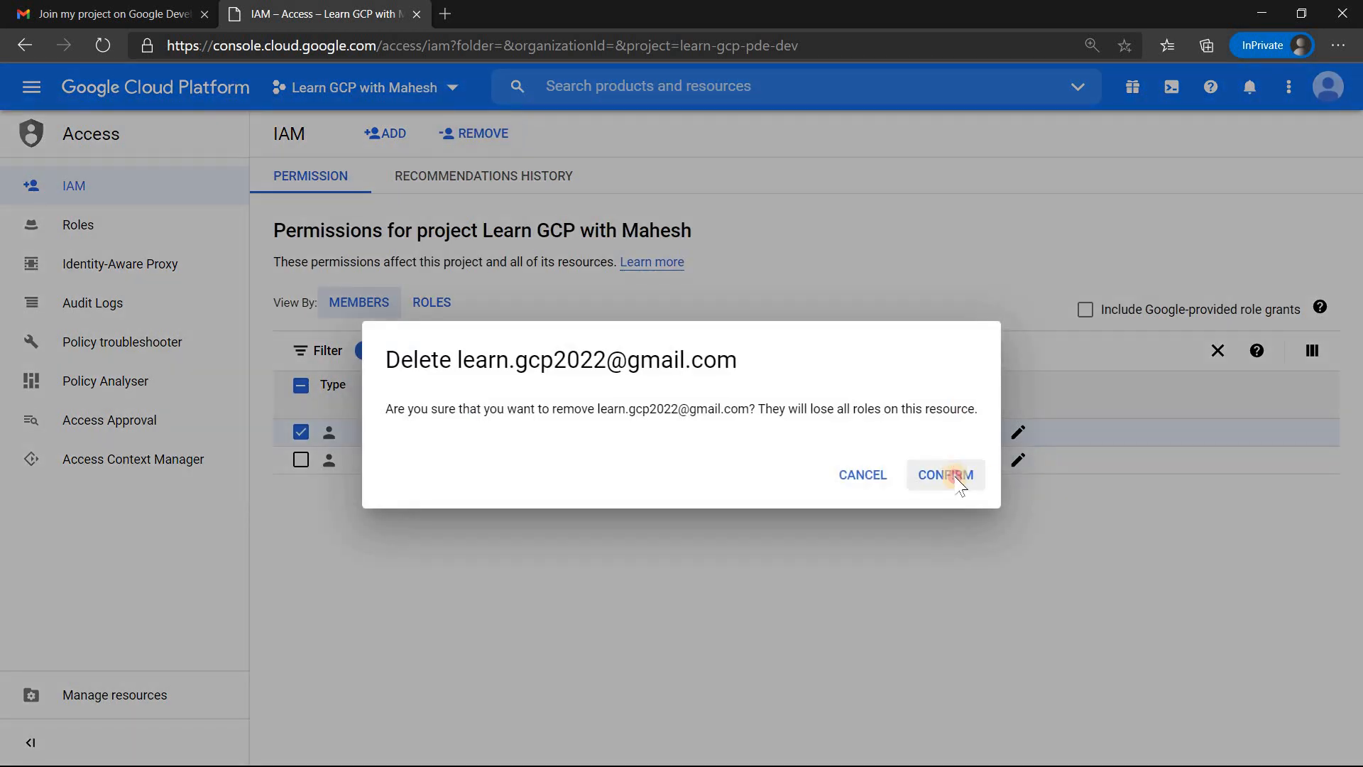
click(955, 476)
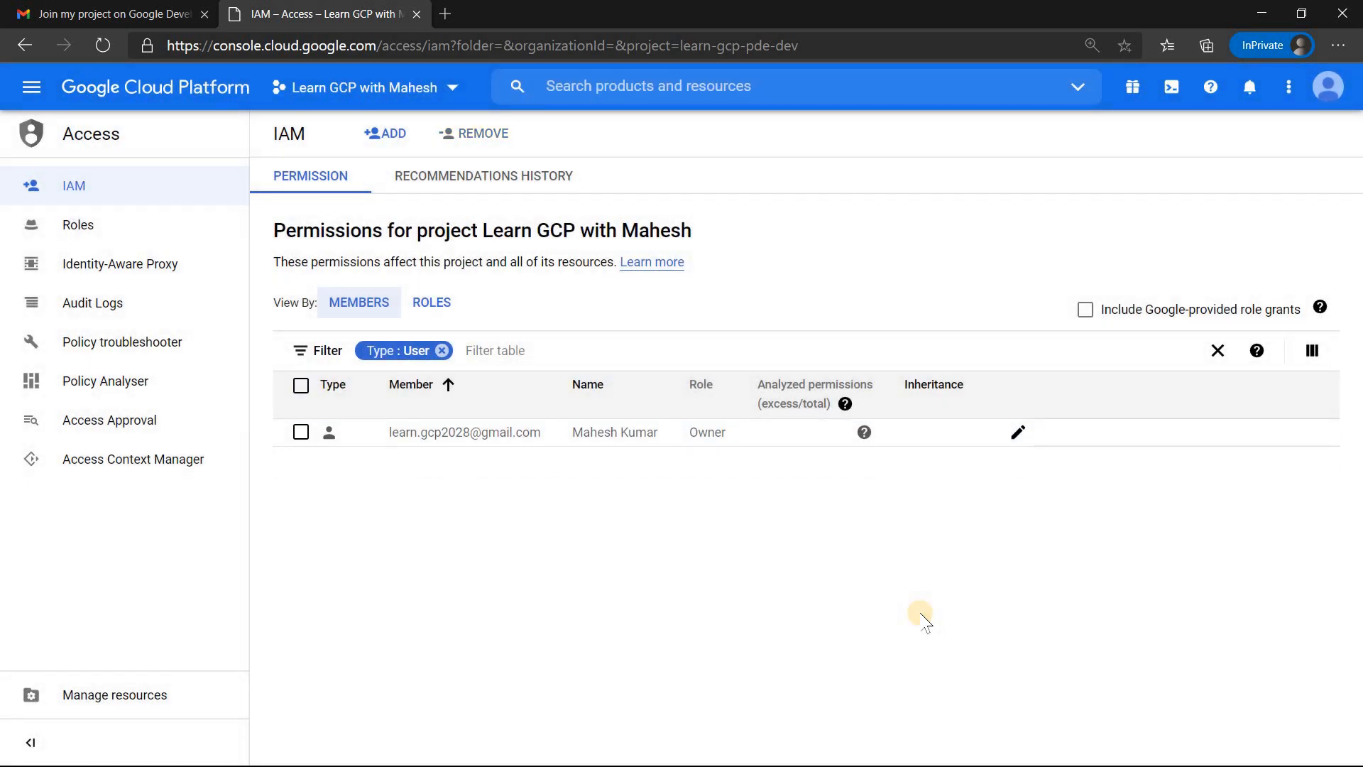
Step: Open the Compute Engine VM instances page for the learn-gcp-pde-dev project
click(31, 86)
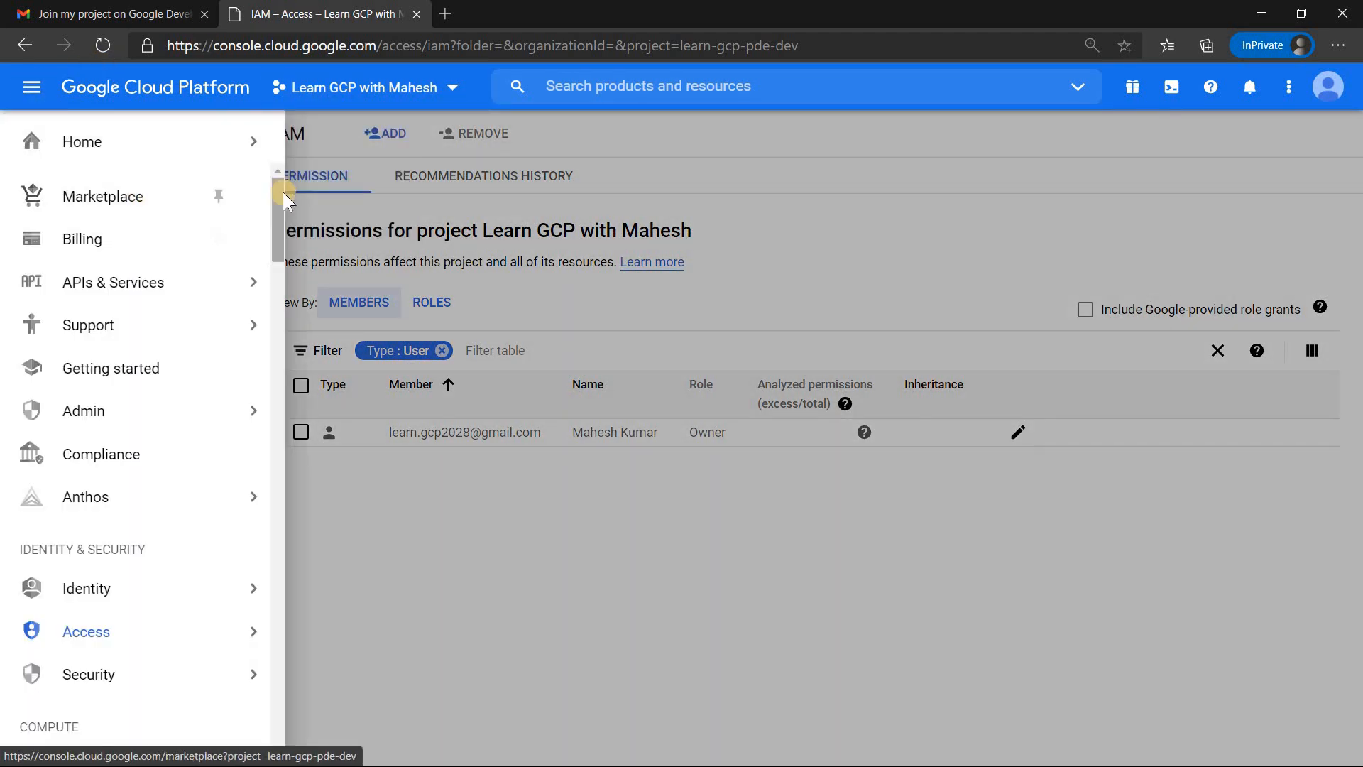
drag(282, 242, 283, 288)
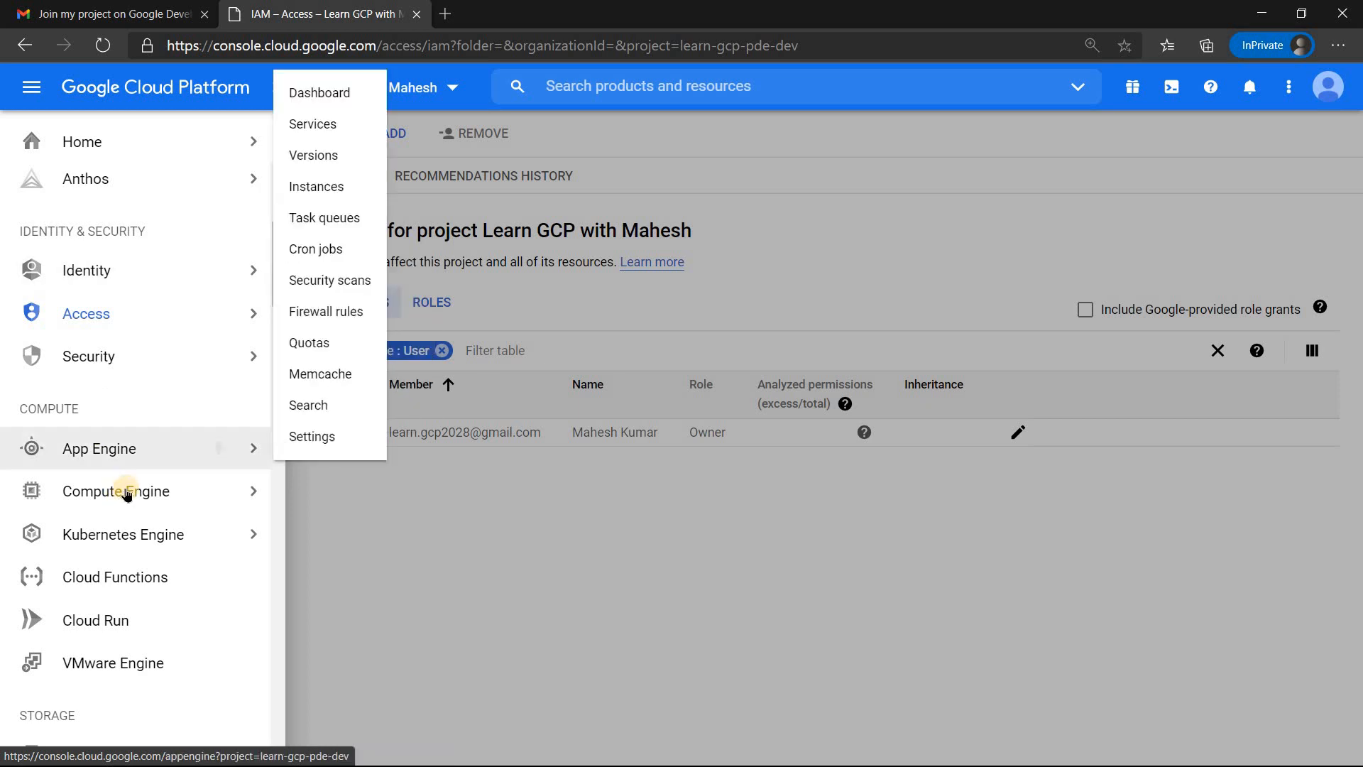
mouse_move(128, 491)
click(359, 94)
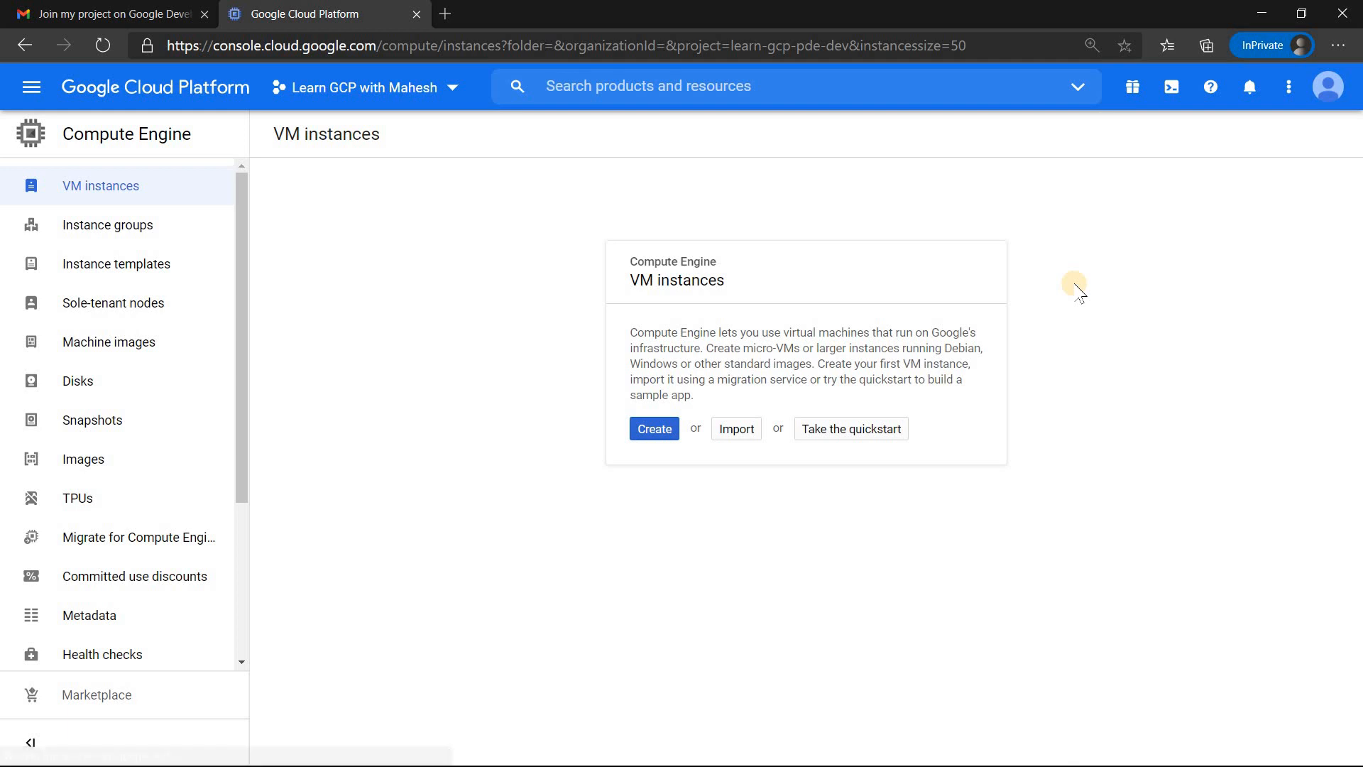
Step: Create a new VM instance named instance-1 with the default settings and close the tutorial panel
click(650, 430)
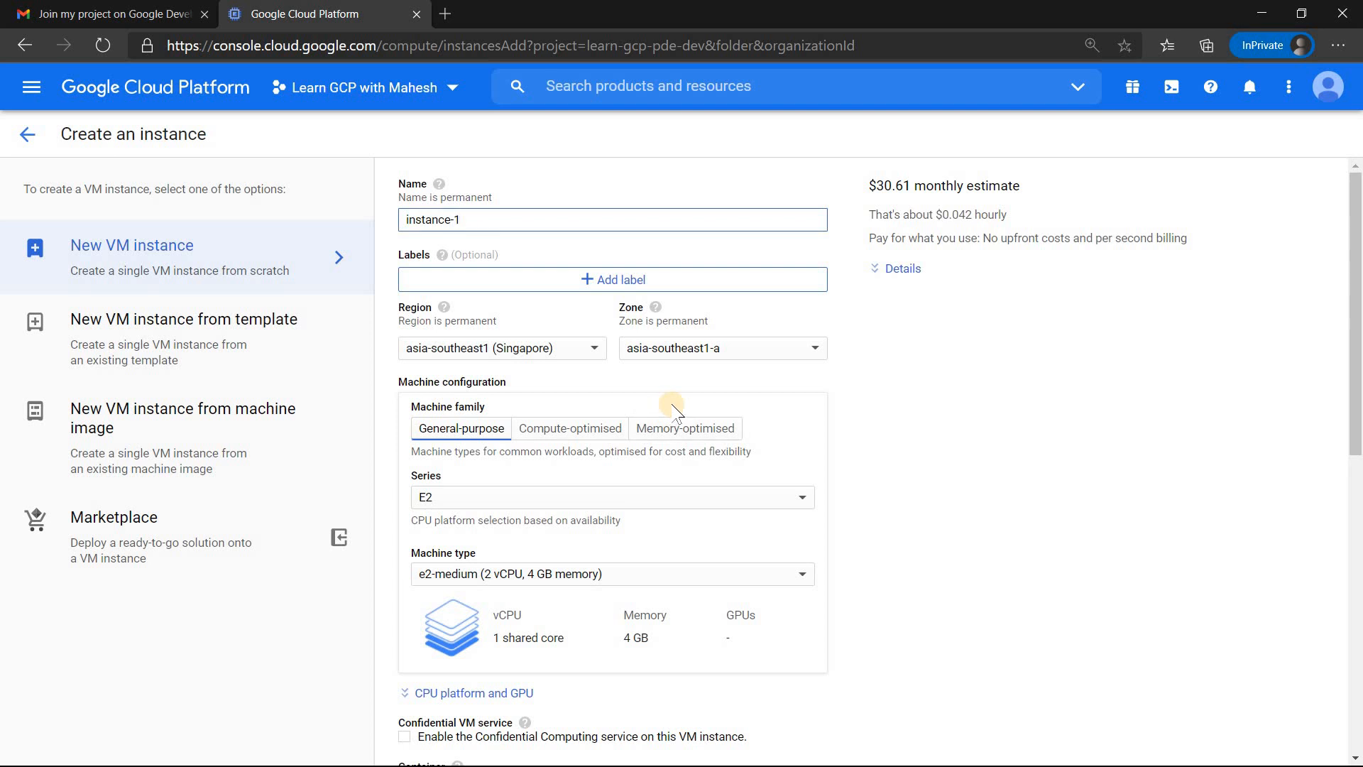
key(ctrl+plus)
key(ctrl+plus)
key(ctrl+plus)
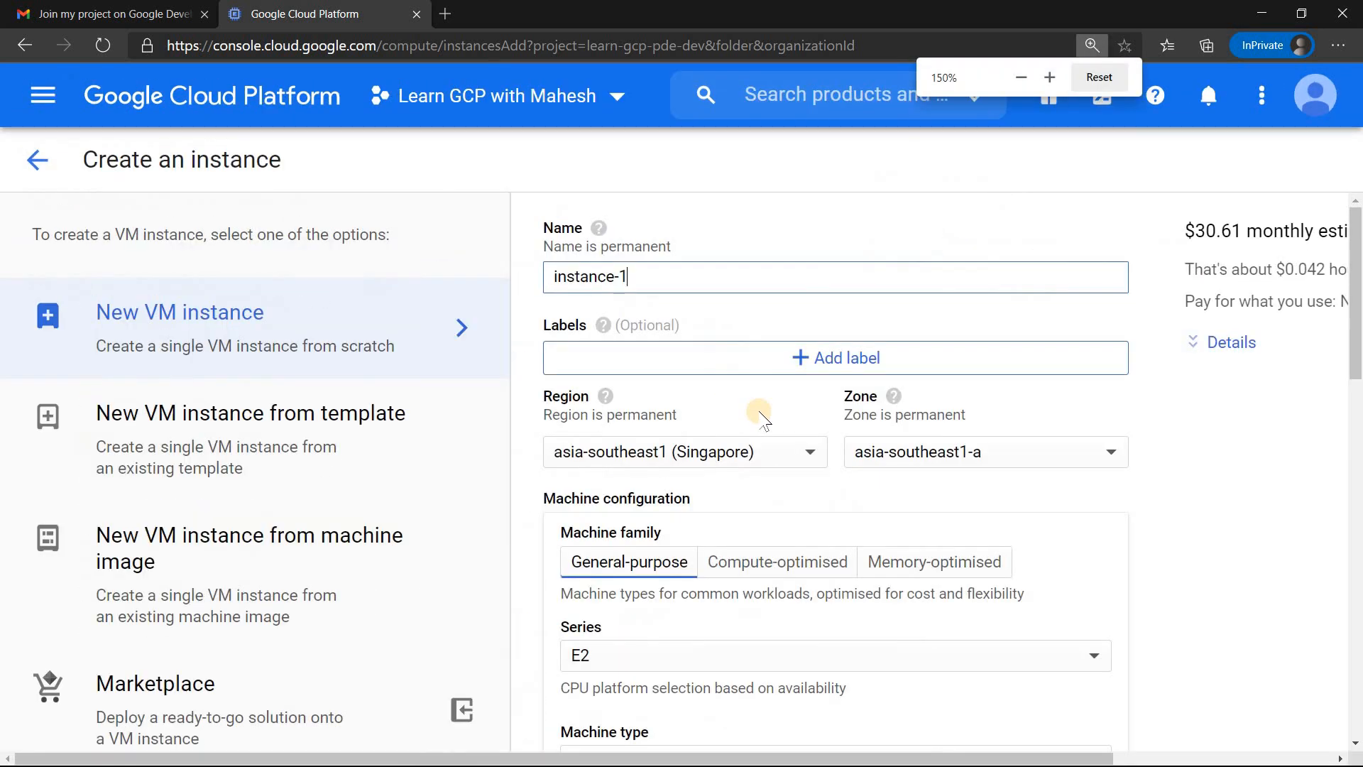
key(ctrl+minus)
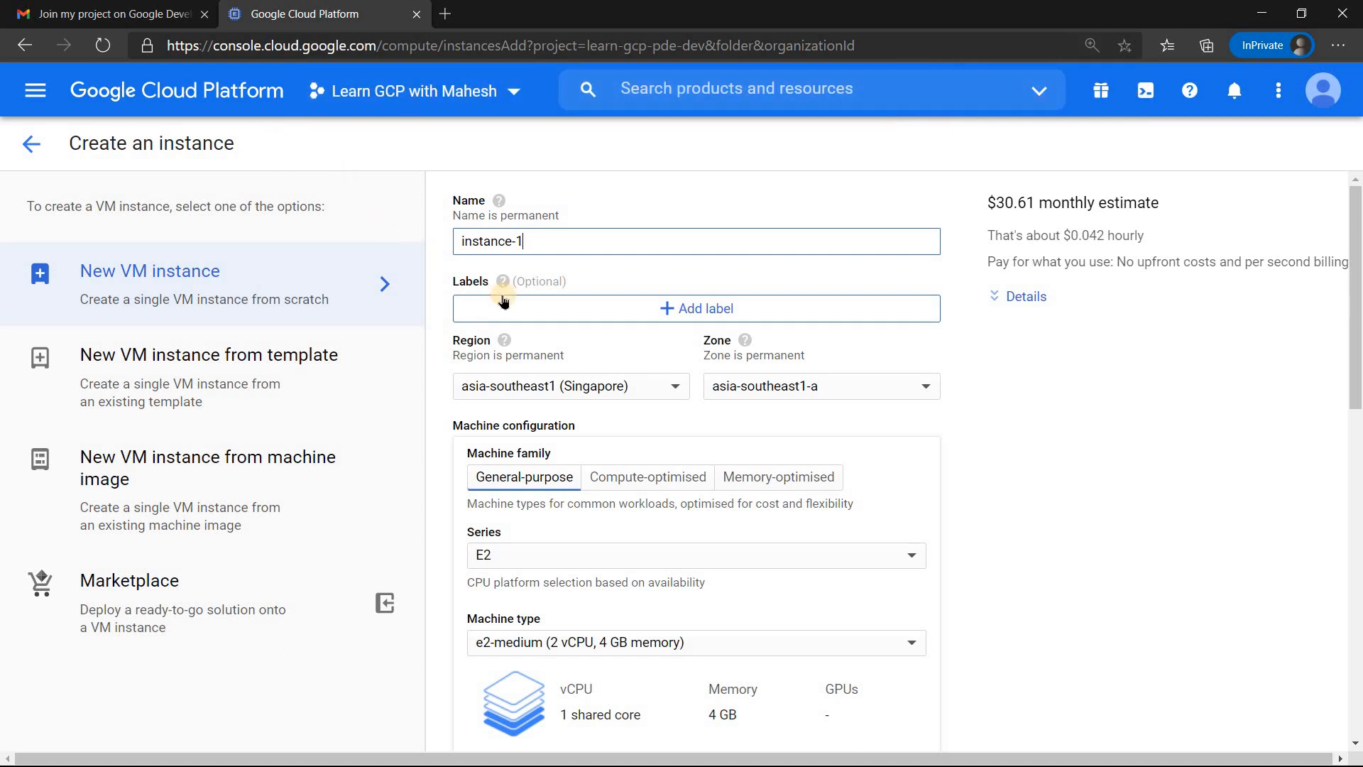
scroll(701, 538, down, 15)
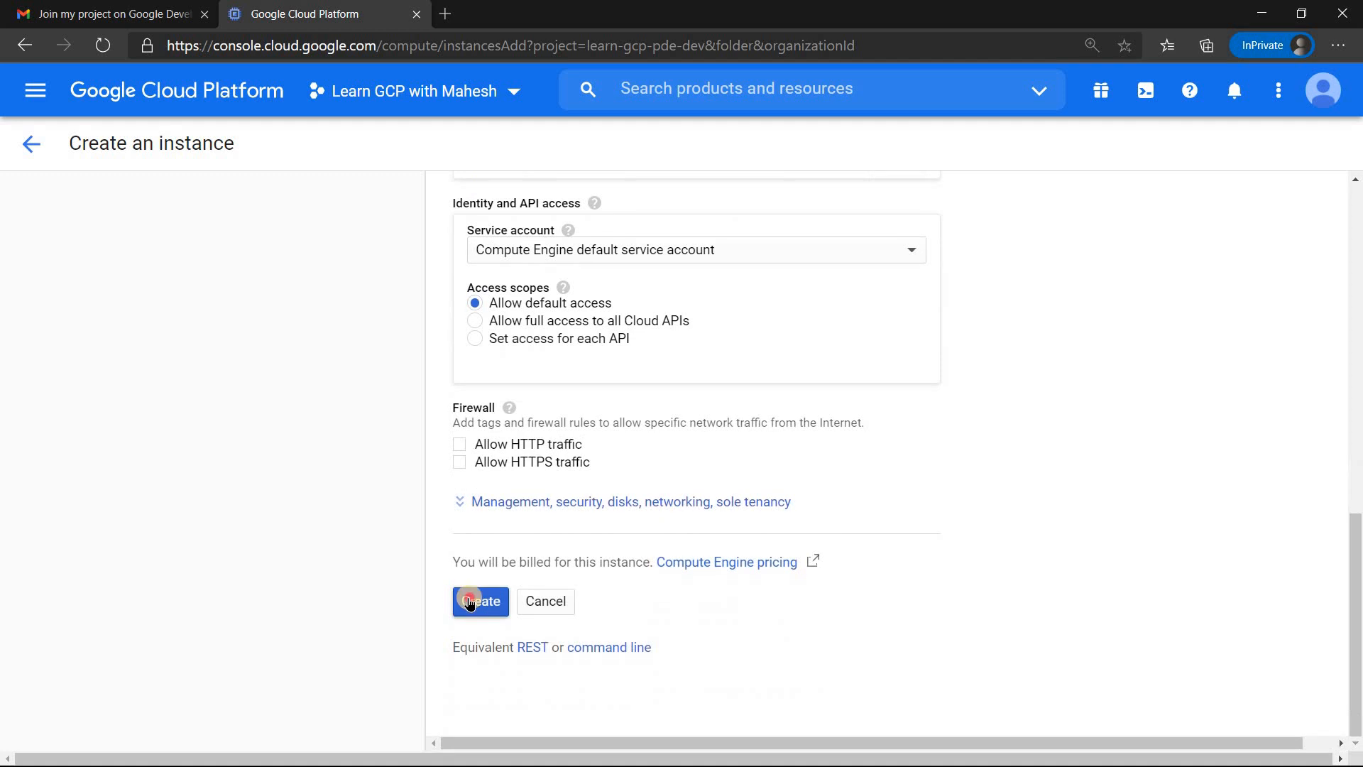
click(471, 602)
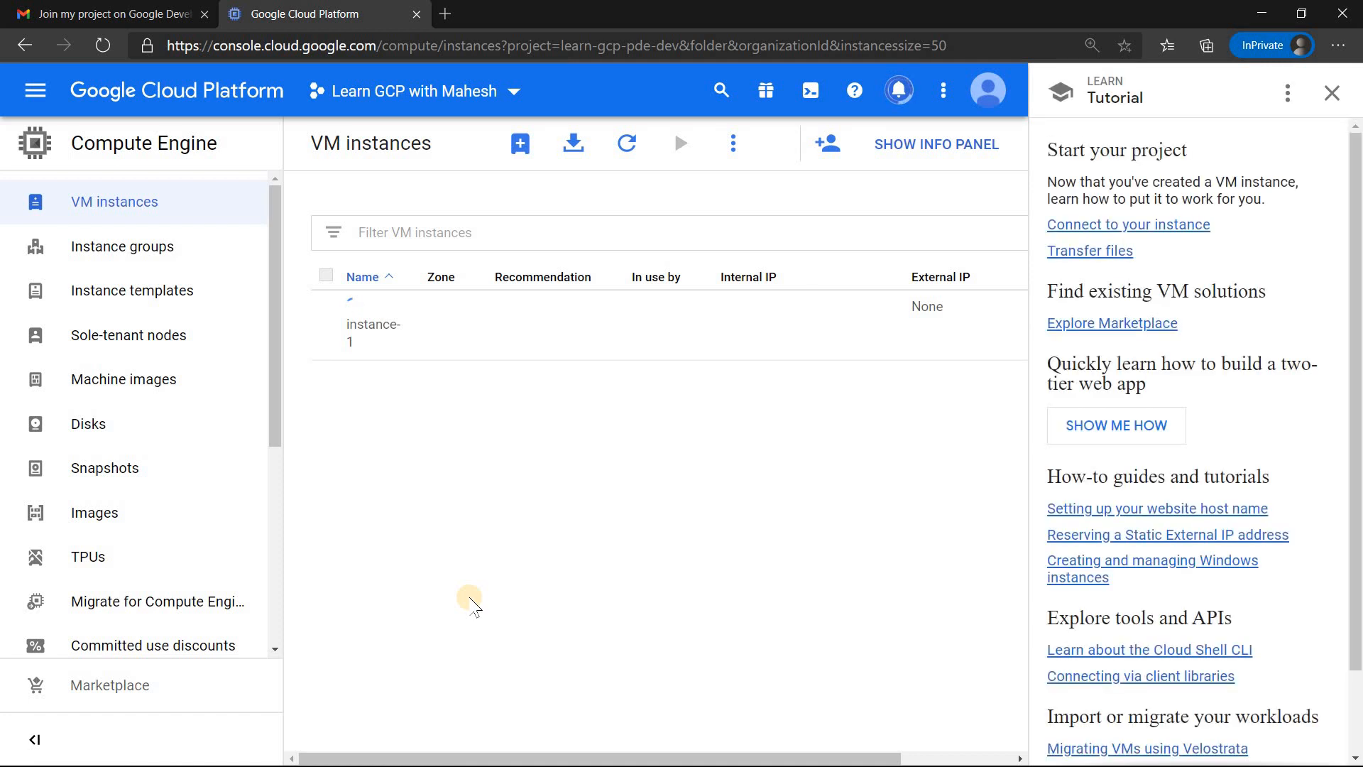
click(1332, 93)
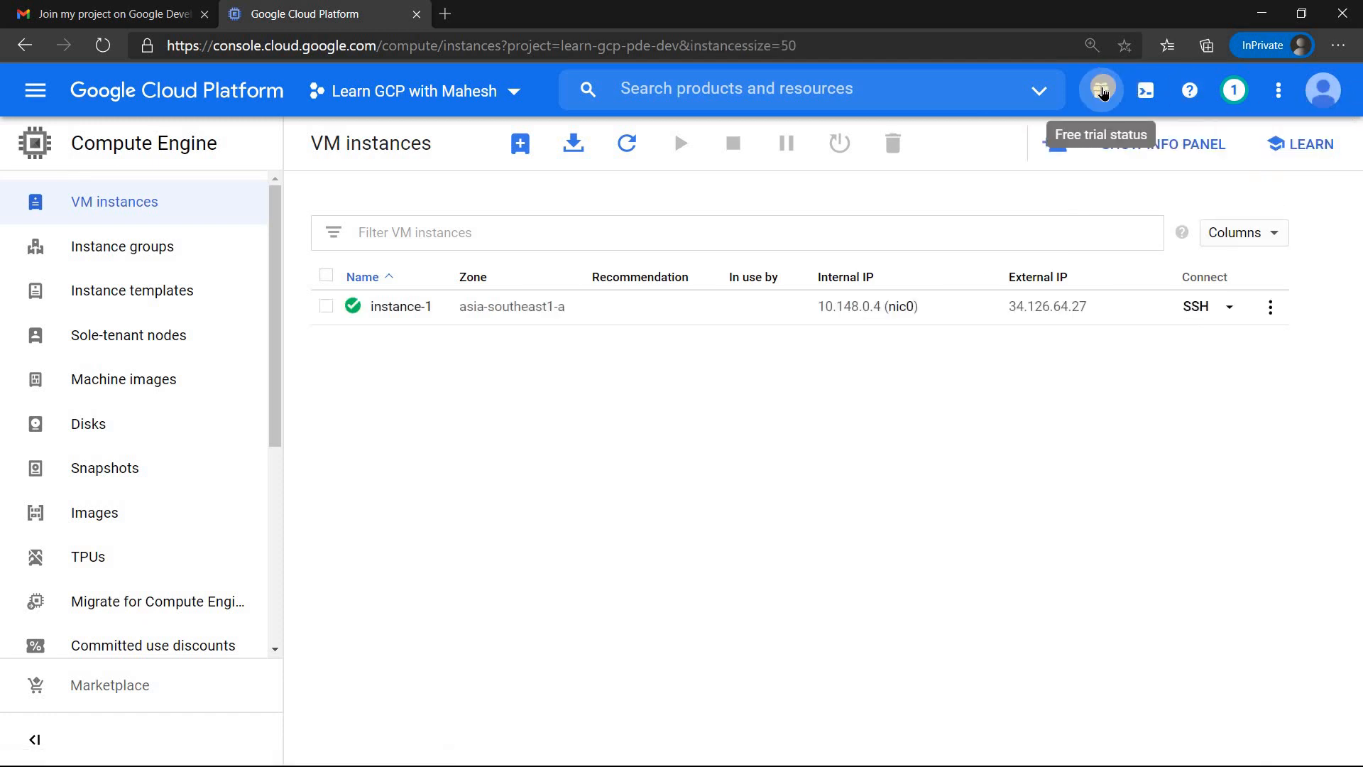
Step: Check which Google account is signed in to the console and close the account details
click(1315, 92)
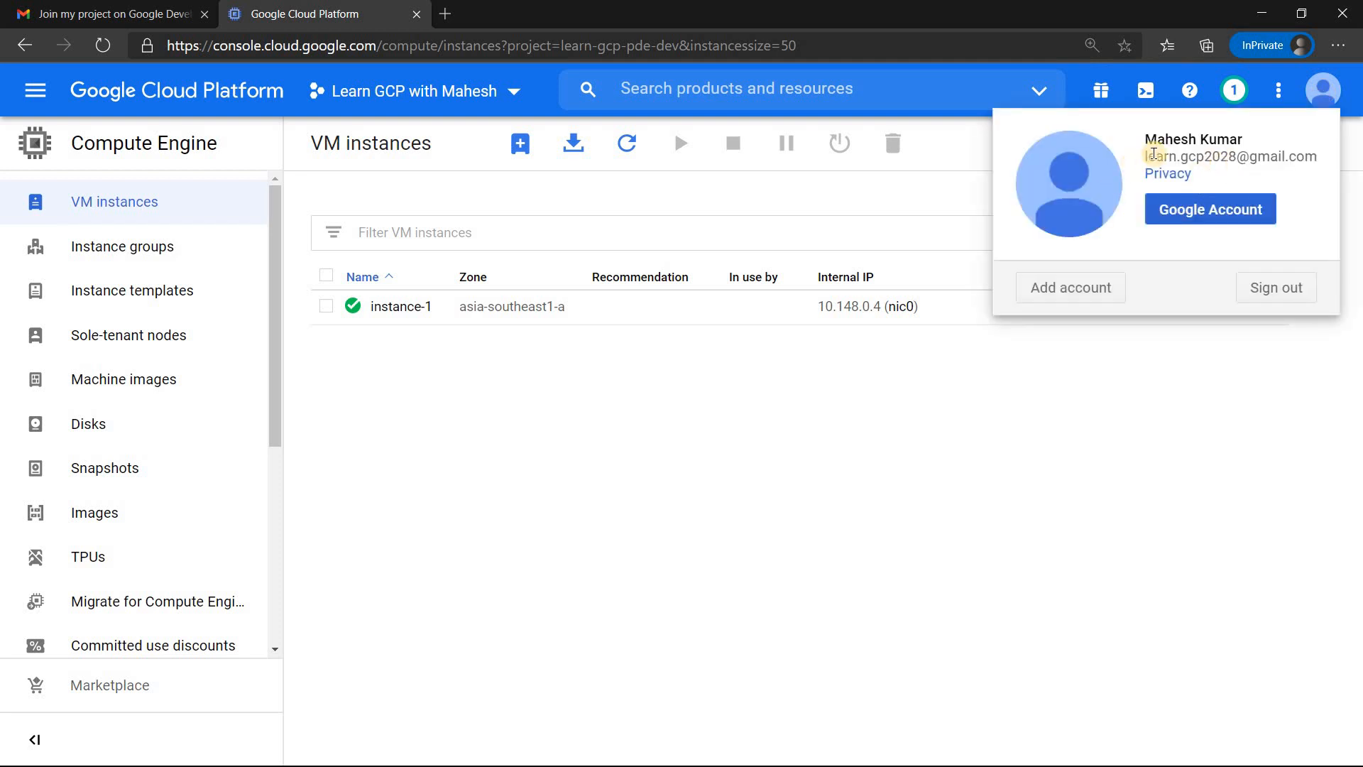
drag(1156, 156, 1318, 156)
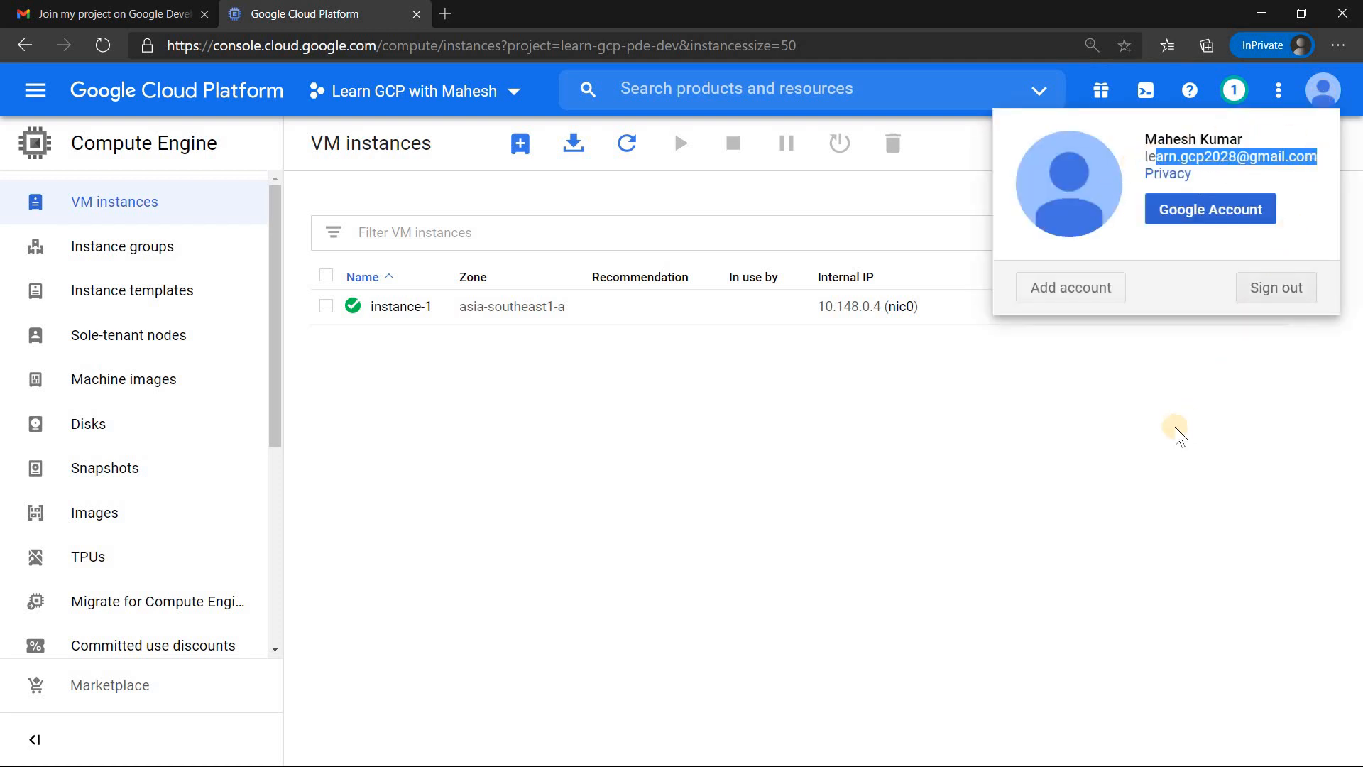
click(1104, 501)
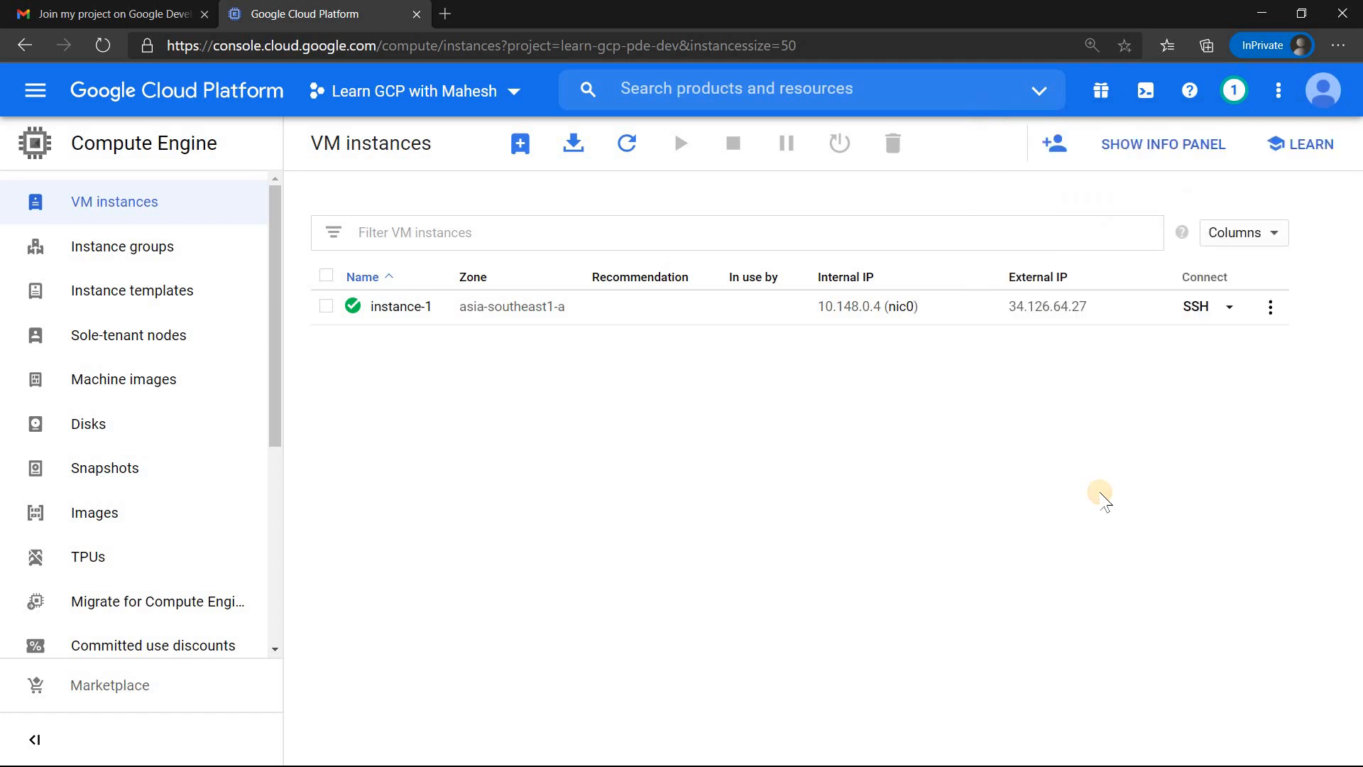